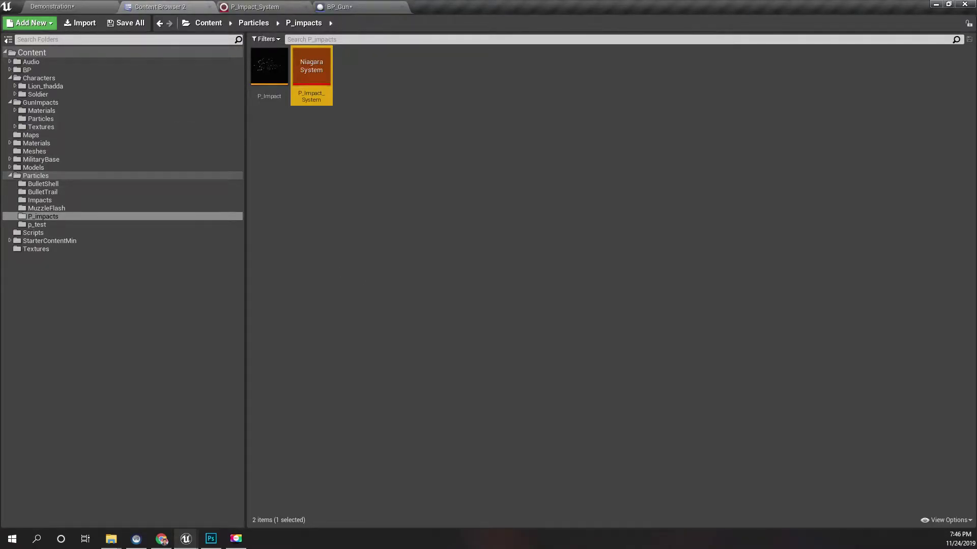
Play the Demonstration level full-screen and fire the rifle at the ground and concrete wall to check impacts
{"action": "left_click", "coordinate": [254, 7]}
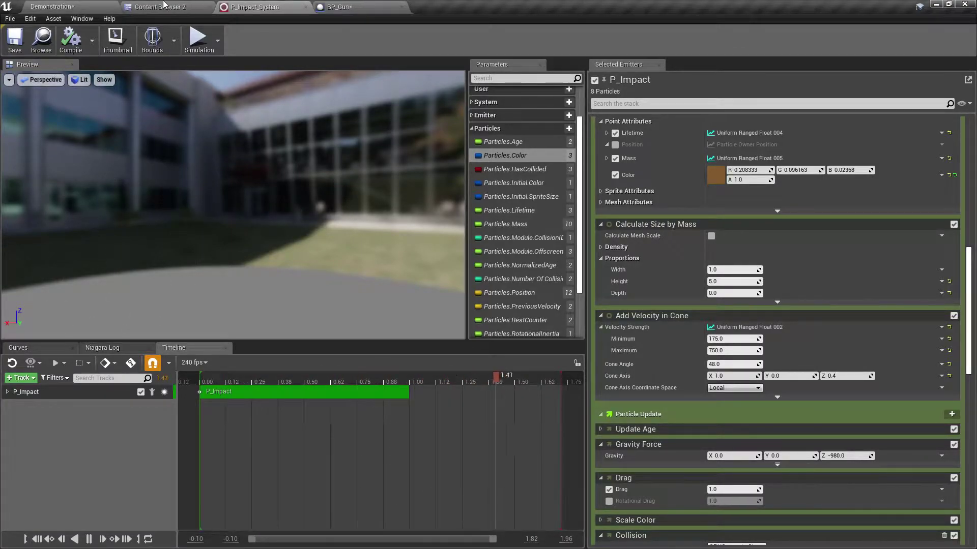
{"action": "left_click", "coordinate": [53, 7]}
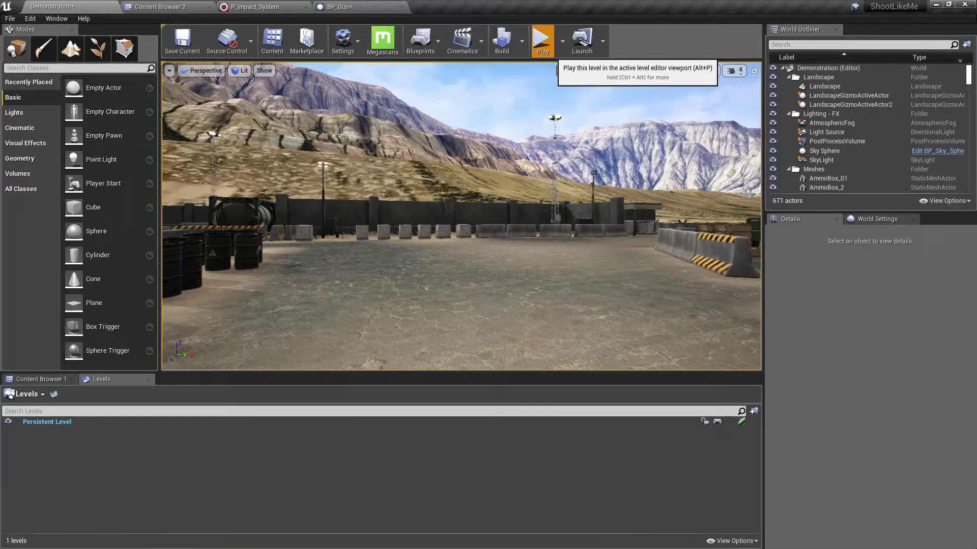
{"action": "left_click", "coordinate": [542, 44]}
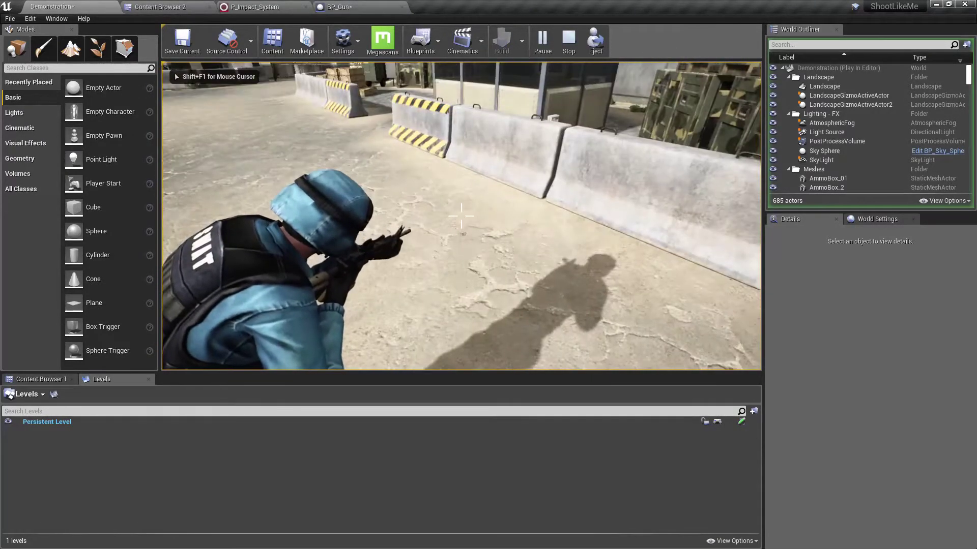
{"action": "key", "text": "w"}
{"action": "key", "text": "F11"}
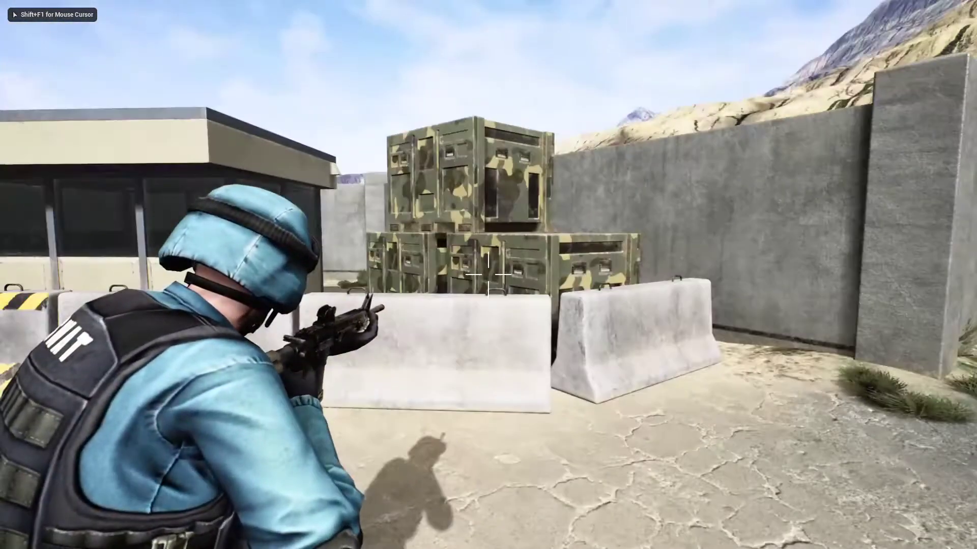
{"action": "left_click", "coordinate": [488, 274]}
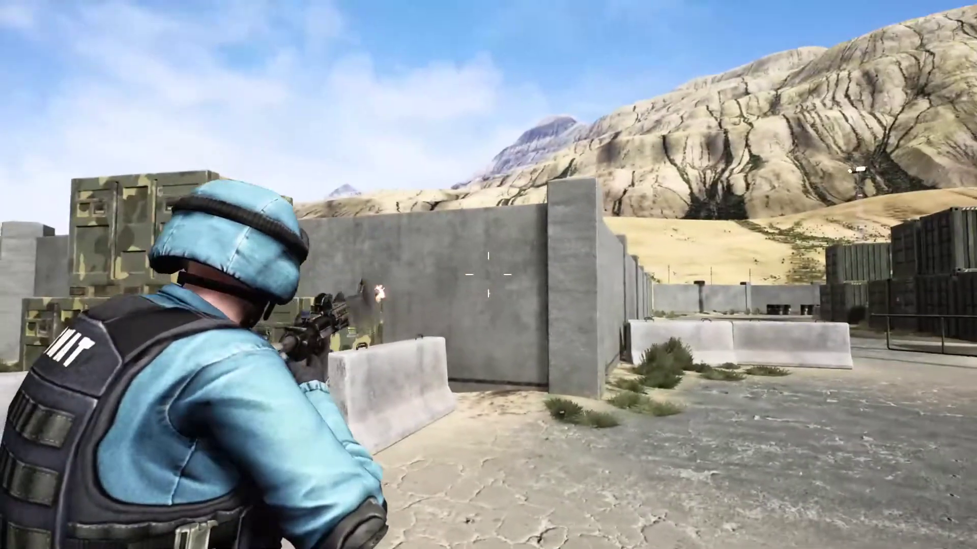
{"action": "left_click", "coordinate": [489, 275]}
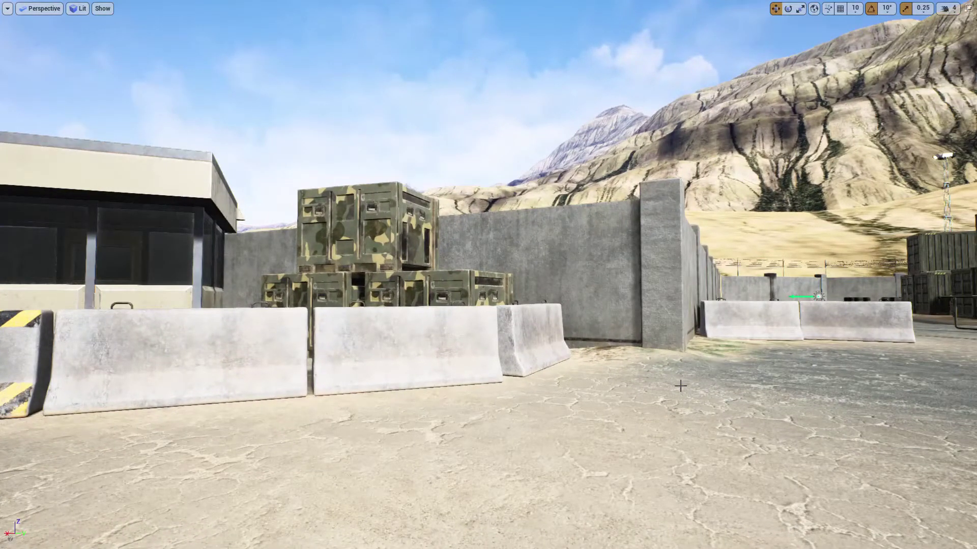
Stop the play session and turn the level view toward the guard booth
{"action": "key", "text": "F11"}
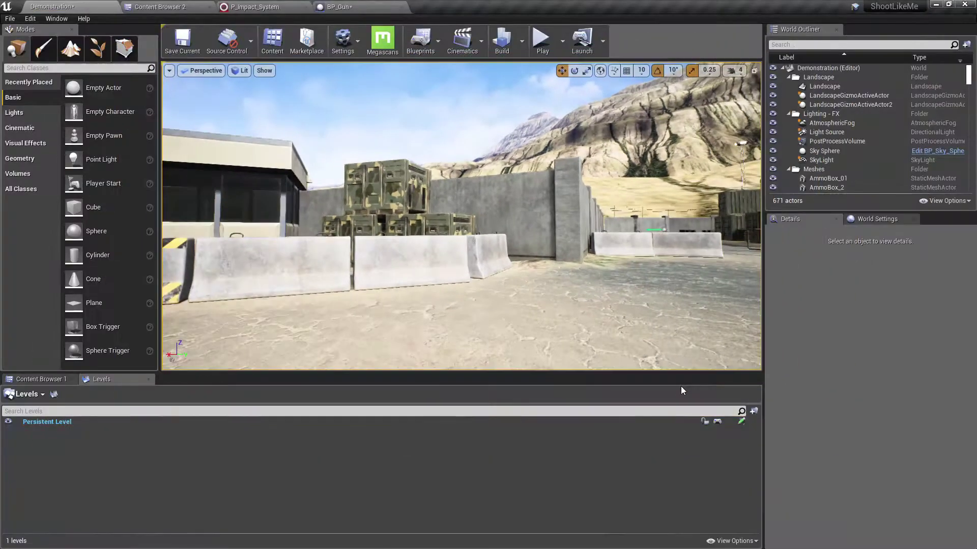
{"action": "right_click_drag", "start_coordinate": [369, 288], "coordinate": [274, 288]}
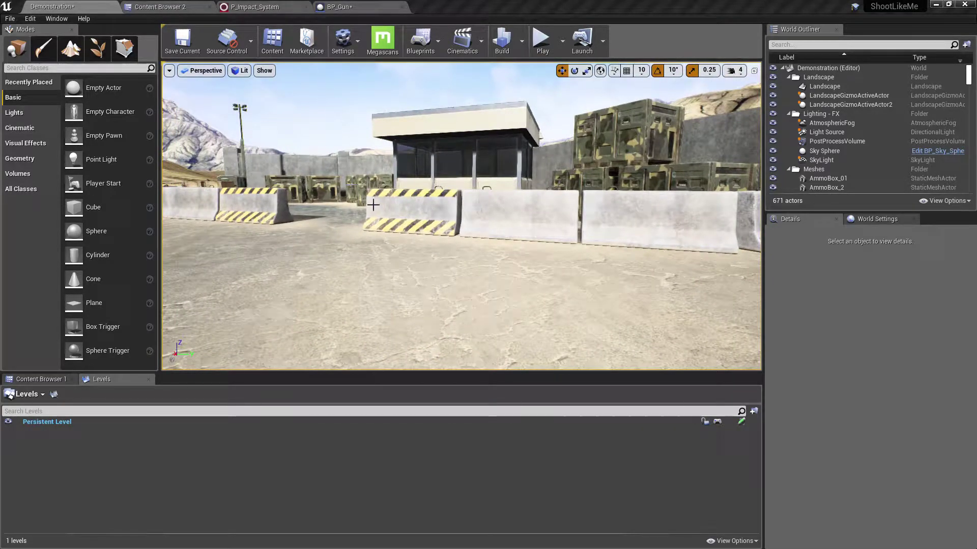
{"action": "scroll", "coordinate": [214, 102], "scroll_direction": "up", "scroll_amount": 3}
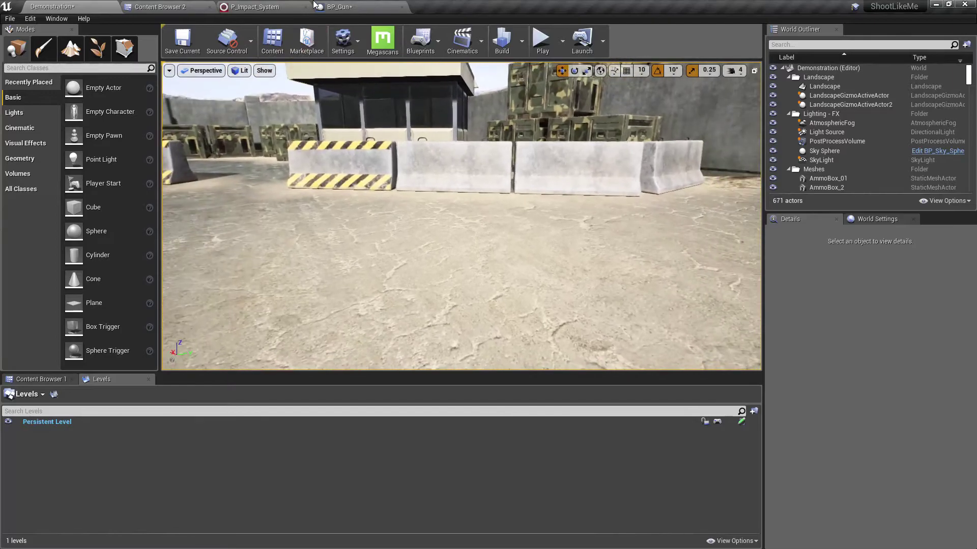
Review the P_Impact emitter stack in the Niagara editor down to its sprite renderer
{"action": "left_click", "coordinate": [273, 4]}
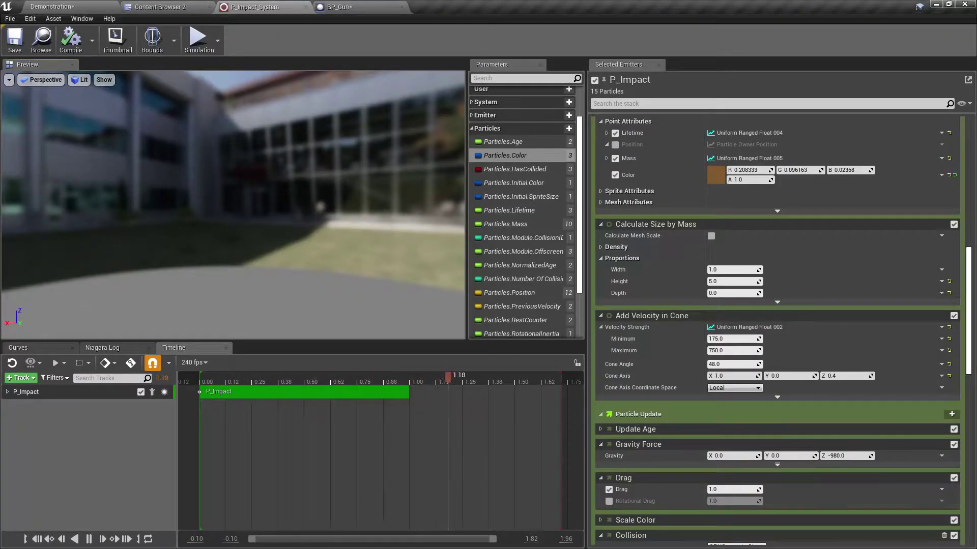
{"action": "scroll", "coordinate": [733, 224], "scroll_direction": "down", "scroll_amount": 5}
{"action": "scroll", "coordinate": [742, 244], "scroll_direction": "up", "scroll_amount": 5}
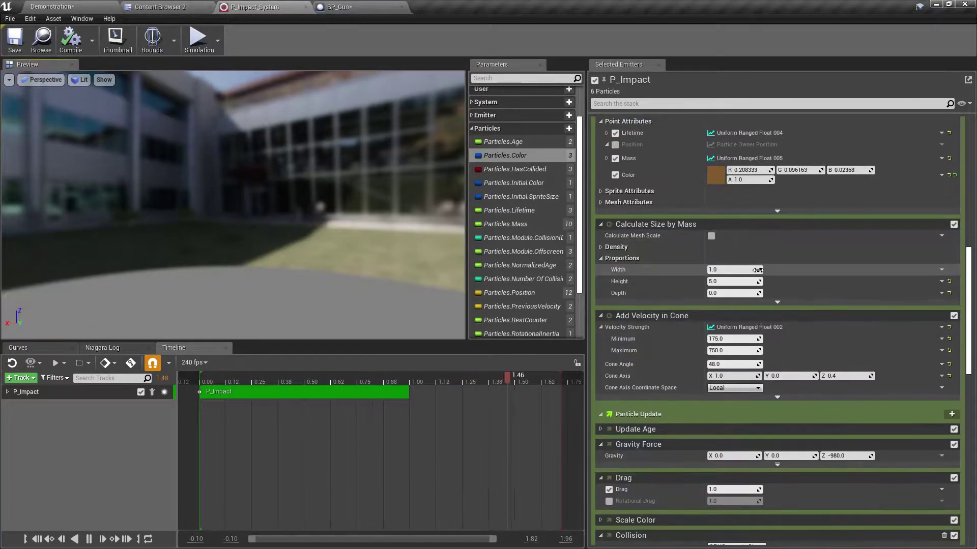
{"action": "scroll", "coordinate": [758, 263], "scroll_direction": "down", "scroll_amount": 1}
{"action": "scroll", "coordinate": [758, 263], "scroll_direction": "up", "scroll_amount": 10}
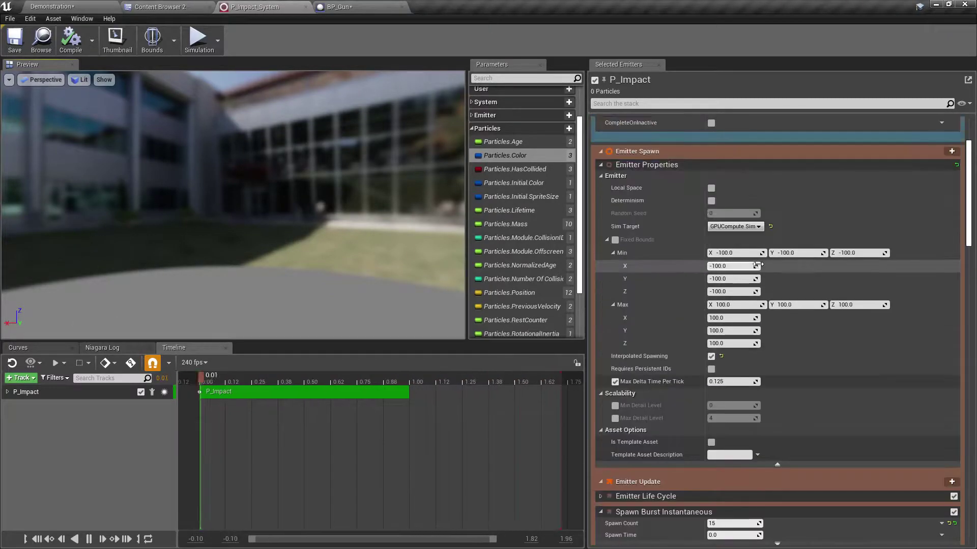
{"action": "scroll", "coordinate": [947, 423], "scroll_direction": "down", "scroll_amount": 15}
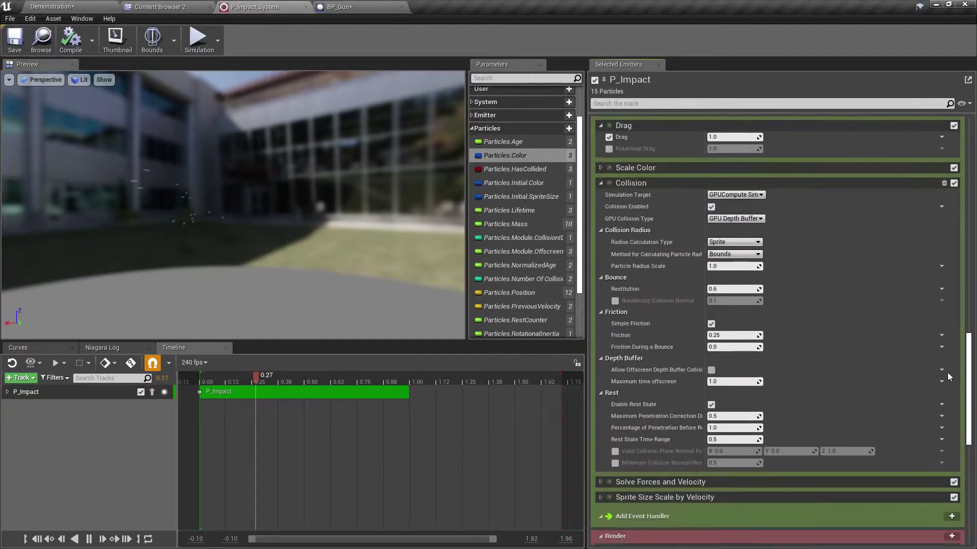
{"action": "scroll", "coordinate": [945, 423], "scroll_direction": "down", "scroll_amount": 3}
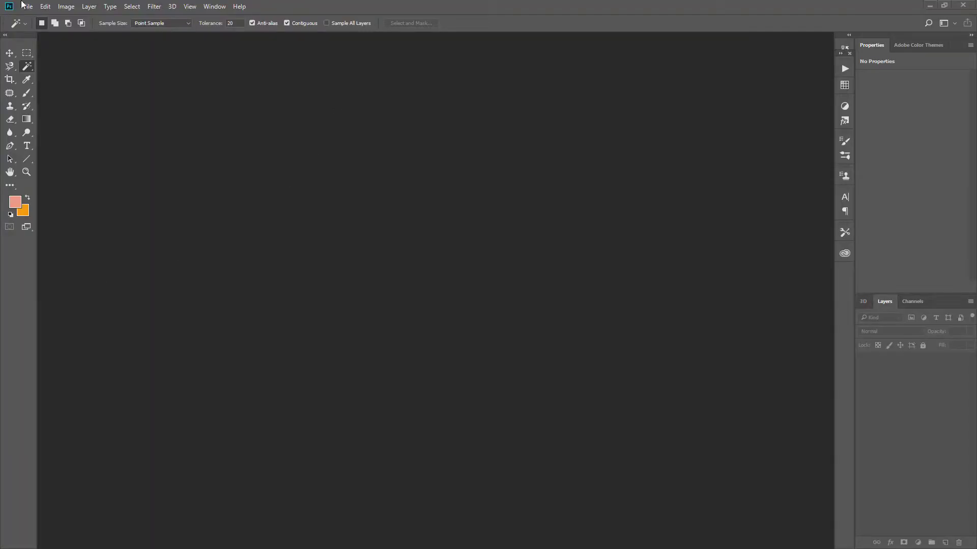
Create a new 2048 × 2048 px Photoshop document
{"action": "left_click", "coordinate": [24, 6]}
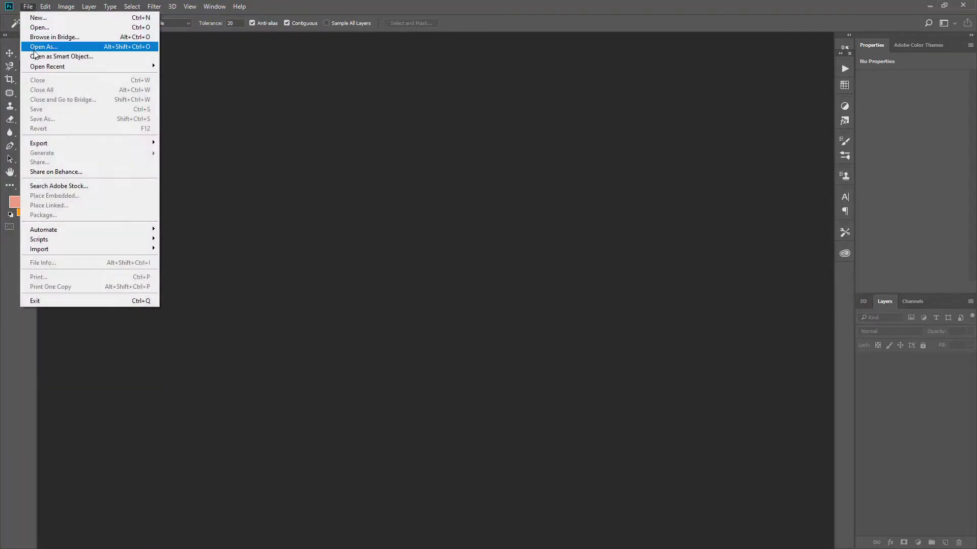
{"action": "left_click", "coordinate": [39, 18]}
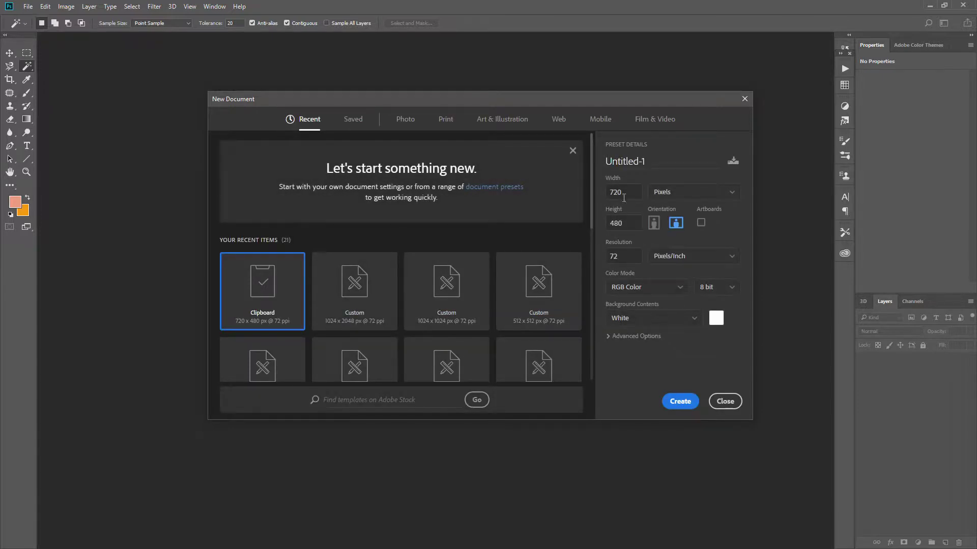
{"action": "left_click", "coordinate": [623, 196]}
{"action": "type", "text": "2048"}
{"action": "key", "text": "Tab"}
{"action": "type", "text": "2488"}
{"action": "key", "text": "Return"}
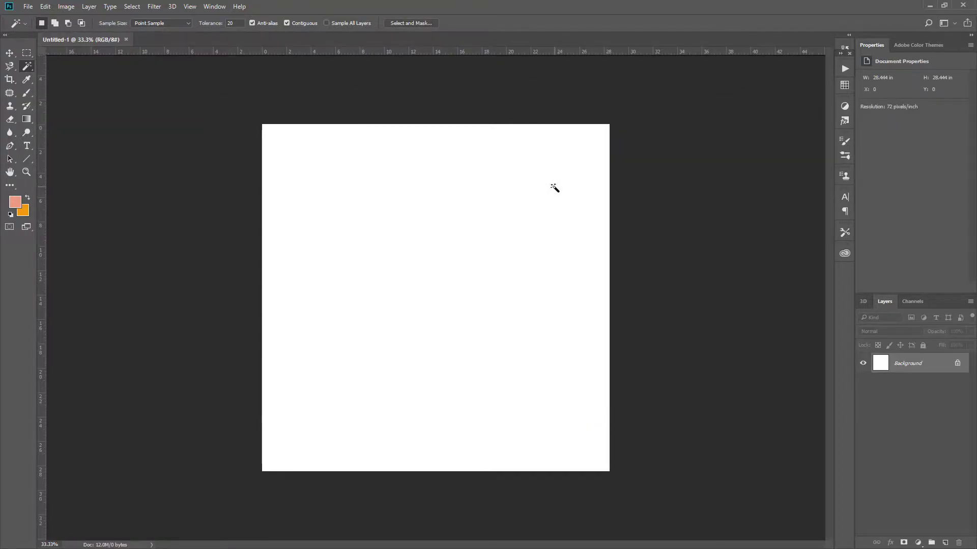
Unlock the background into Layer 0 and bring up the ruler unit choices
{"action": "left_click", "coordinate": [957, 365]}
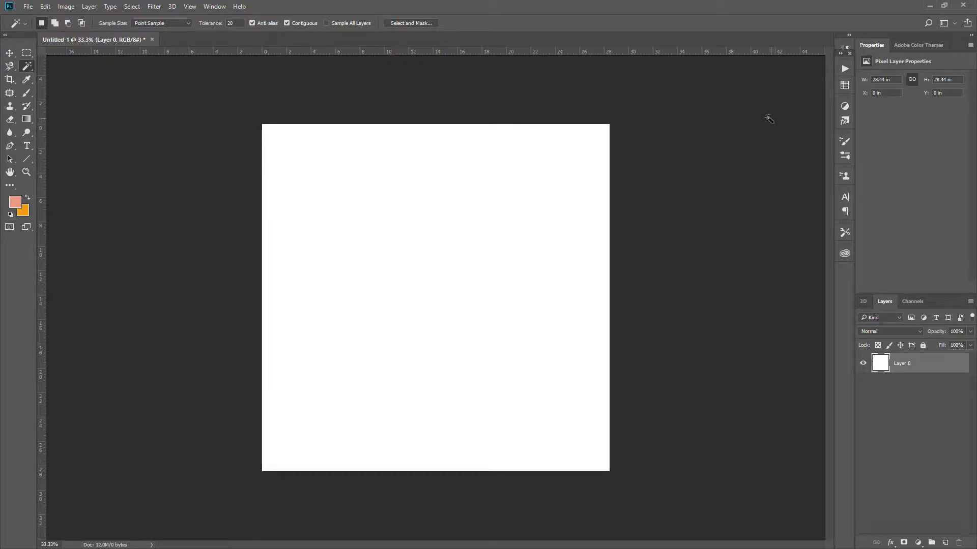
{"action": "right_click", "coordinate": [546, 46]}
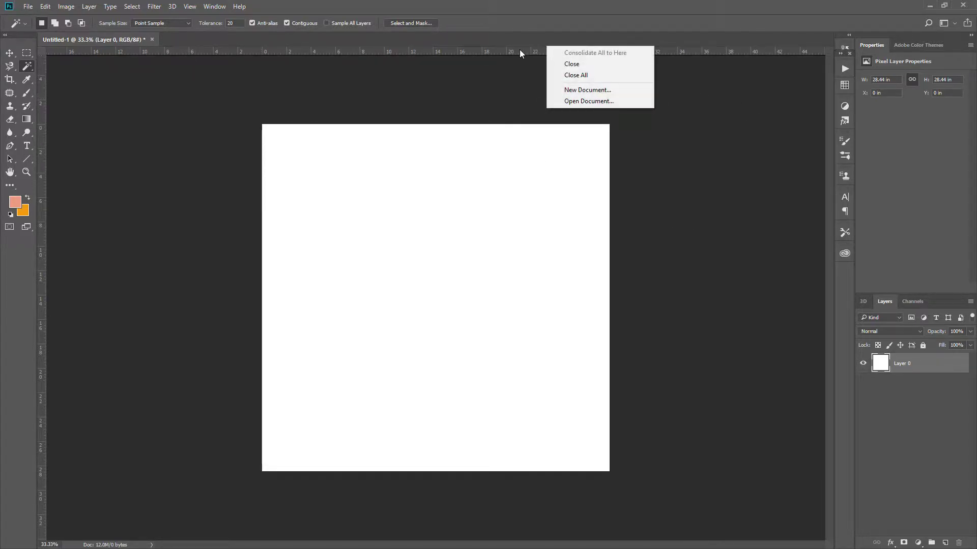
{"action": "right_click", "coordinate": [520, 50]}
Set rulers to pixels and place vertical guides at about 512, 1024 and 1536 px
{"action": "left_click", "coordinate": [556, 57]}
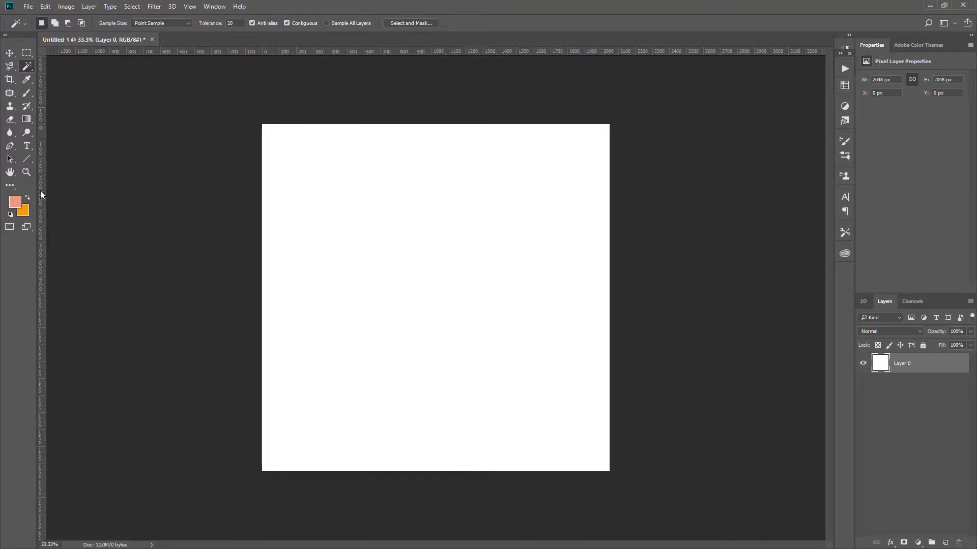
{"action": "left_click_drag", "start_coordinate": [42, 195], "coordinate": [439, 209]}
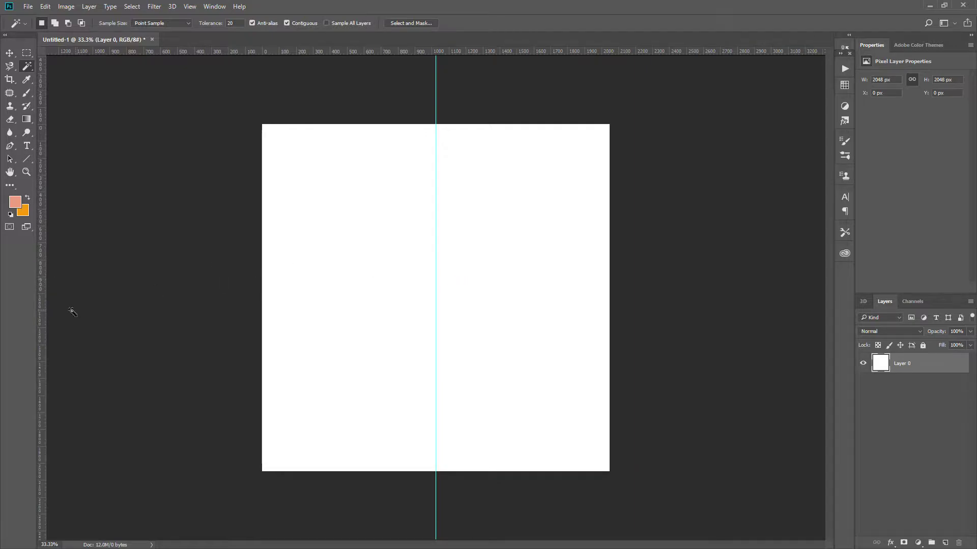
{"action": "left_click_drag", "start_coordinate": [43, 222], "coordinate": [349, 231]}
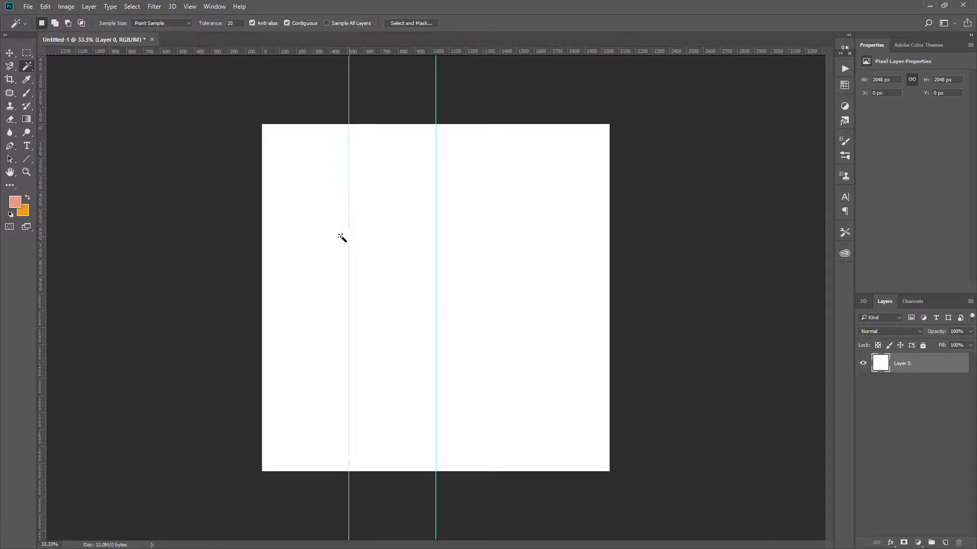
{"action": "left_click_drag", "start_coordinate": [42, 158], "coordinate": [521, 196]}
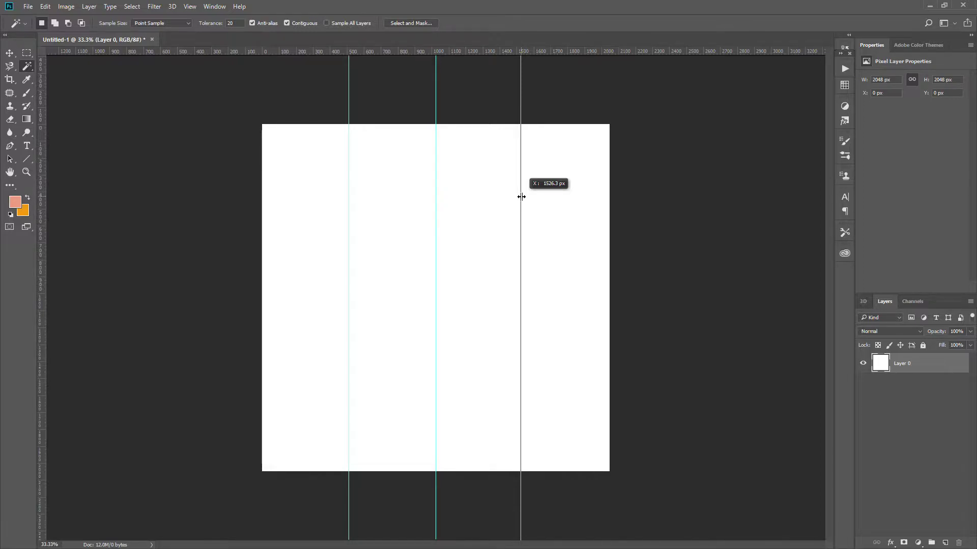
{"action": "left_click_drag", "start_coordinate": [521, 197], "coordinate": [521, 197]}
{"action": "key", "text": "v"}
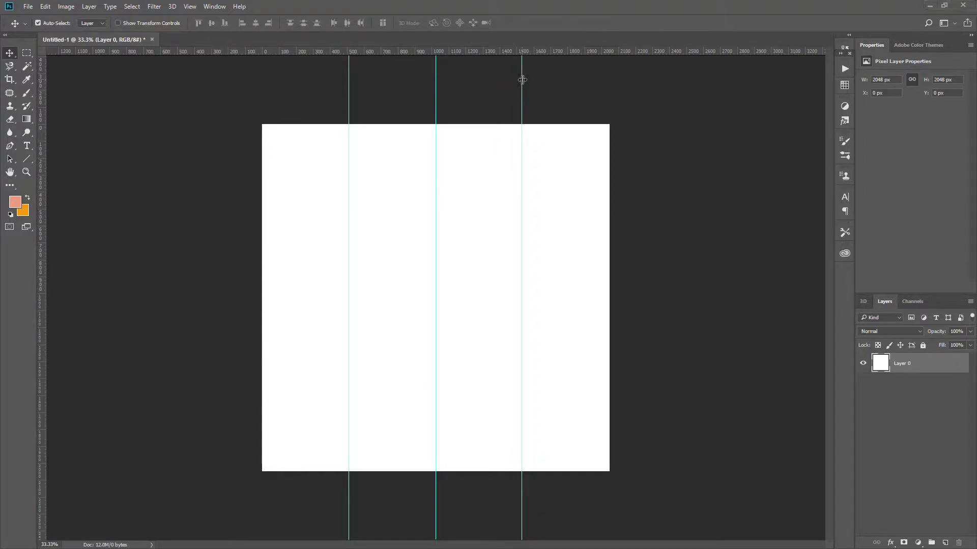
{"action": "left_click_drag", "start_coordinate": [524, 80], "coordinate": [523, 80]}
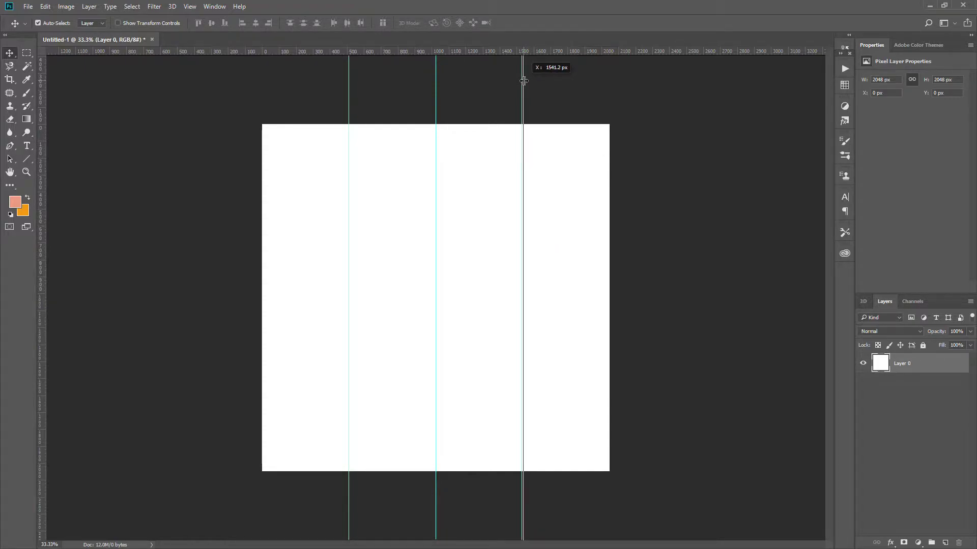
{"action": "left_click_drag", "start_coordinate": [524, 81], "coordinate": [523, 80]}
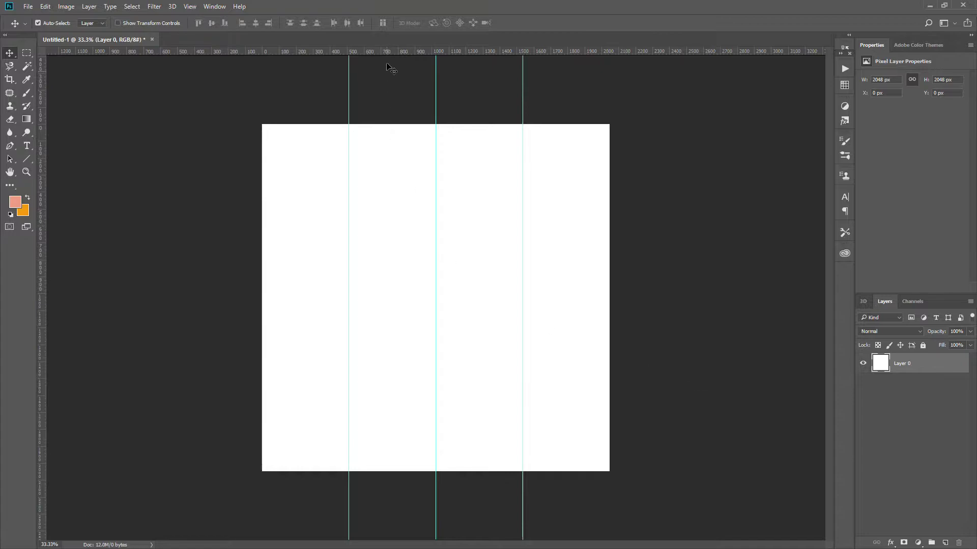
Add horizontal guides at about 512, 1024 and 1536 px
{"action": "left_click_drag", "start_coordinate": [388, 52], "coordinate": [402, 297]}
{"action": "left_click_drag", "start_coordinate": [412, 51], "coordinate": [424, 212]}
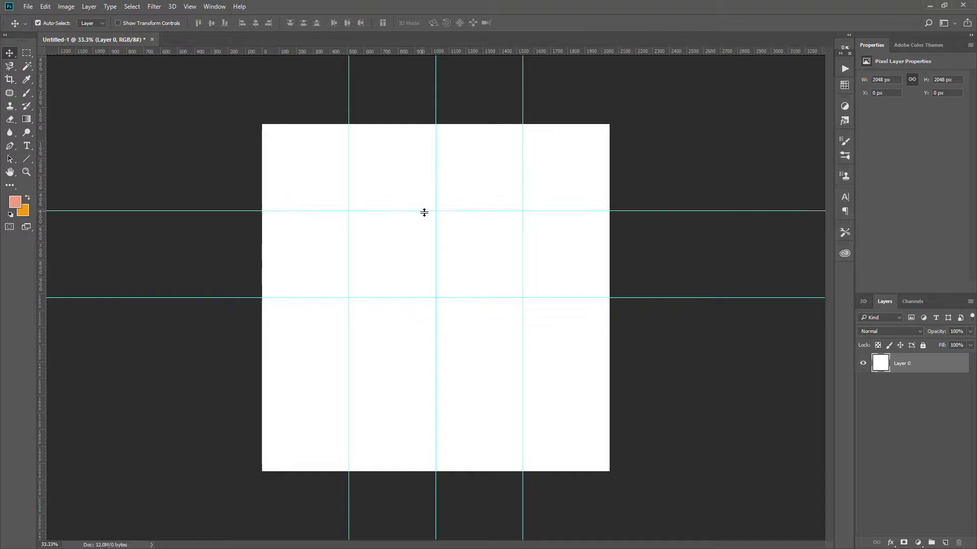
{"action": "left_click_drag", "start_coordinate": [395, 52], "coordinate": [403, 385]}
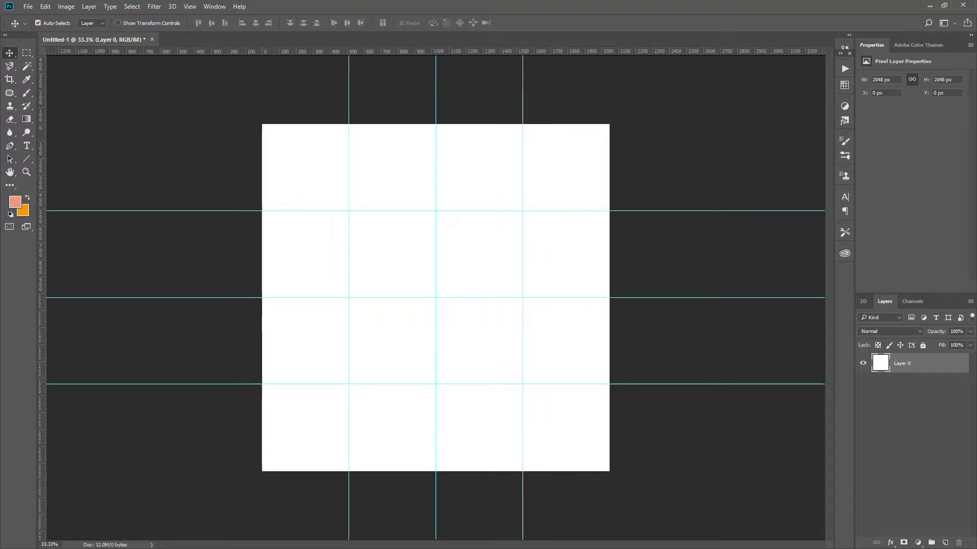
Paste the dirt texture and scale it to fill the top-left grid cell
{"action": "key", "text": "ctrl+v"}
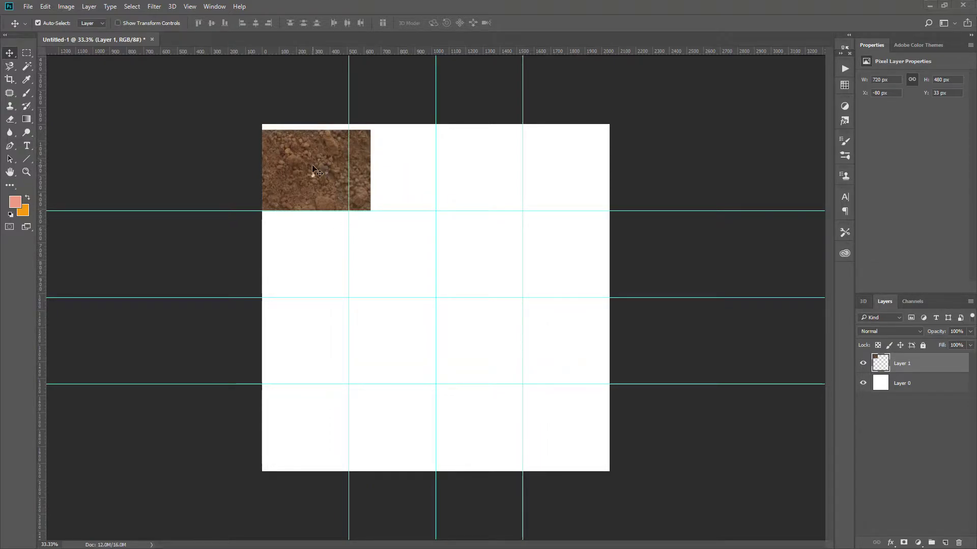
{"action": "left_click_drag", "start_coordinate": [318, 165], "coordinate": [351, 173]}
{"action": "key", "text": "ctrl+t"}
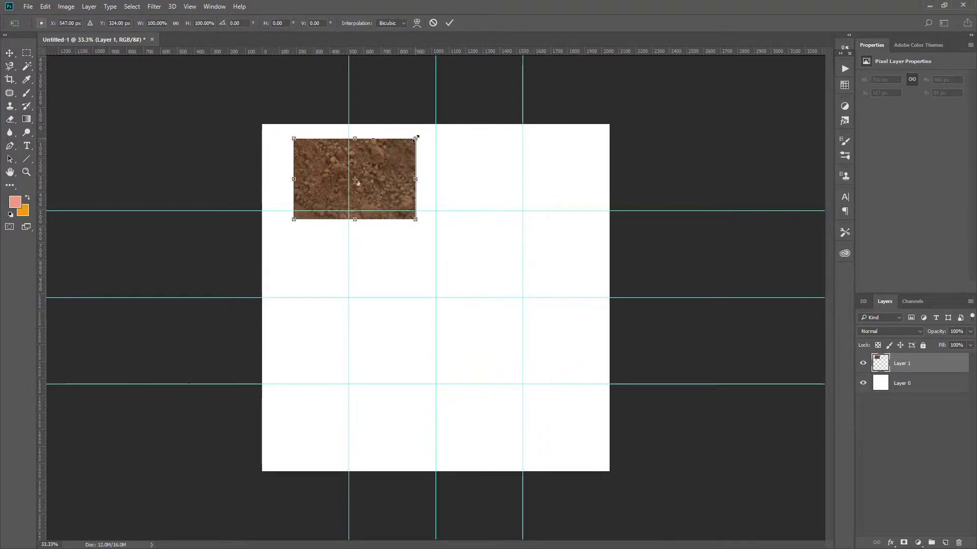
{"action": "left_click_drag", "start_coordinate": [402, 139], "coordinate": [334, 160]}
{"action": "key", "text": "Return"}
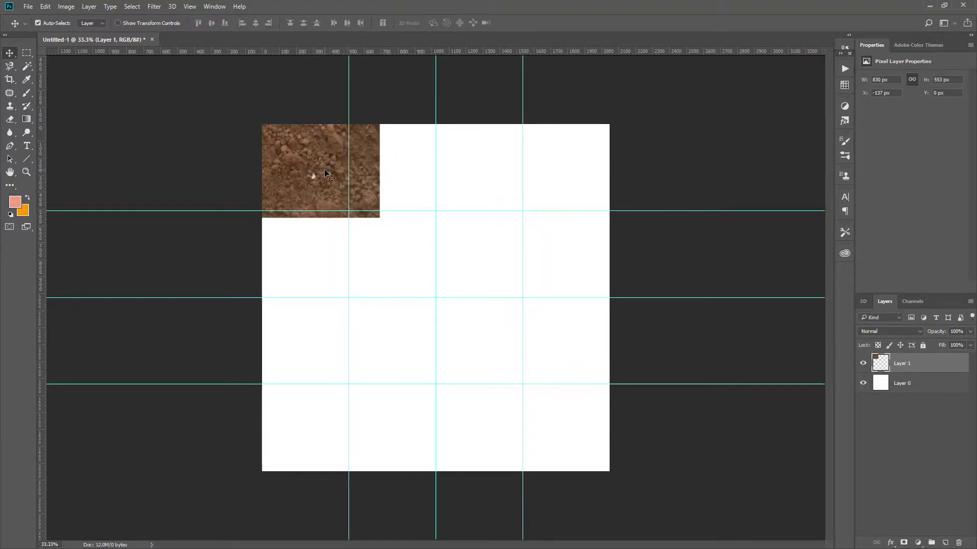
Add a white layer mask to the dirt layer and pick the freehand Lasso tool
{"action": "left_click", "coordinate": [904, 543]}
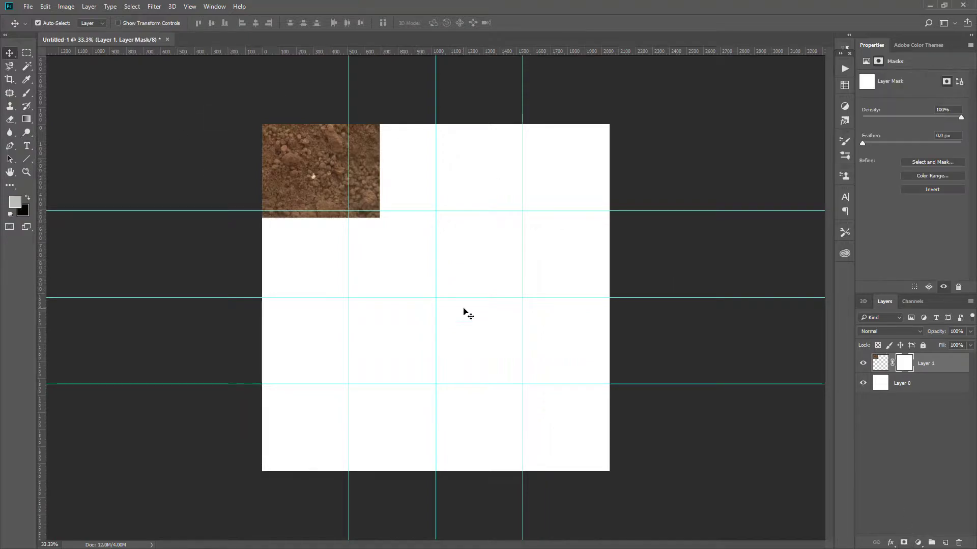
{"action": "key", "text": "l"}
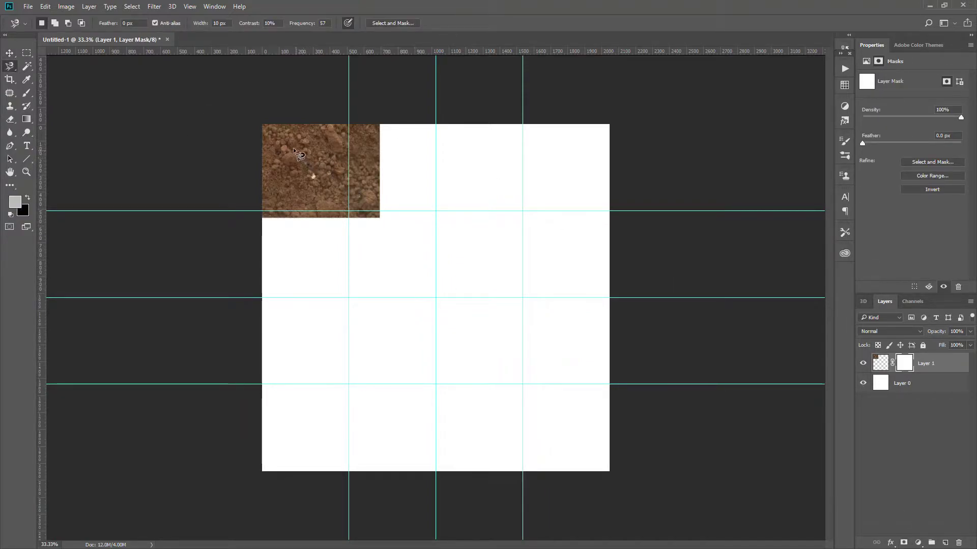
{"action": "right_click", "coordinate": [9, 66]}
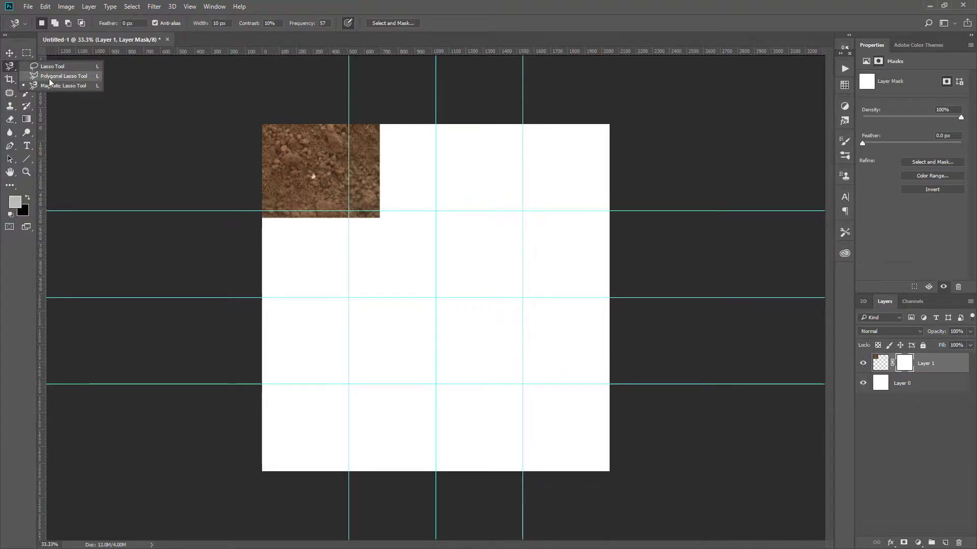
{"action": "left_click", "coordinate": [56, 75]}
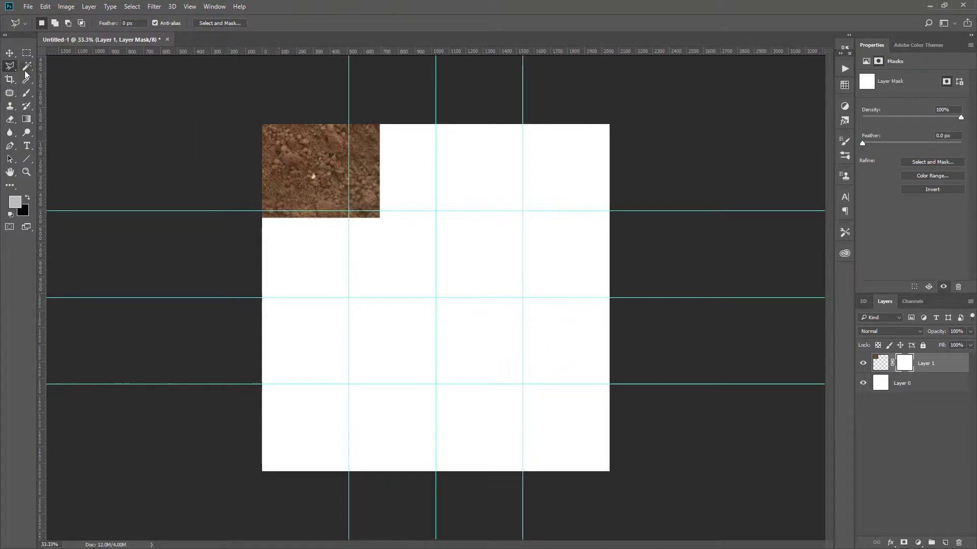
{"action": "right_click", "coordinate": [10, 66]}
{"action": "left_click", "coordinate": [51, 66]}
Mask the dirt to an irregular fleck shape by filling outside the lasso selection black
{"action": "mouse_move", "coordinate": [303, 145]}
{"action": "left_mouse_down"}
{"action": "mouse_move", "coordinate": [329, 137]}
{"action": "mouse_move", "coordinate": [330, 184]}
{"action": "mouse_move", "coordinate": [281, 197]}
{"action": "mouse_move", "coordinate": [284, 143]}
{"action": "left_mouse_up"}
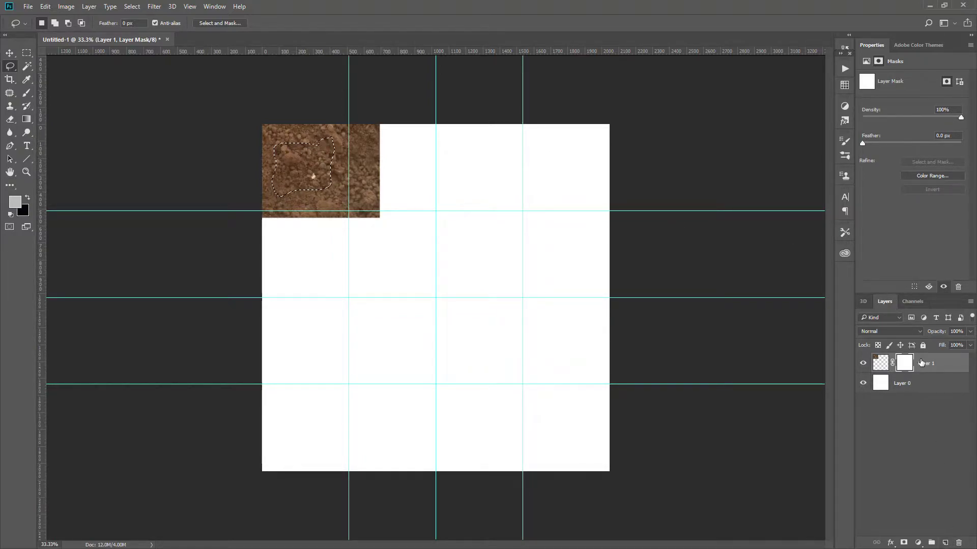
{"action": "left_click", "coordinate": [881, 363]}
{"action": "left_click", "coordinate": [904, 362]}
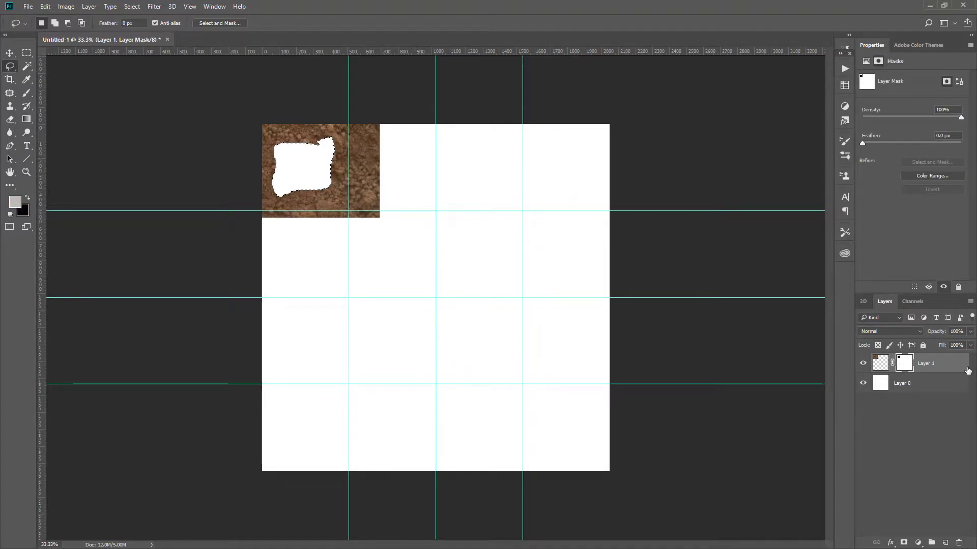
{"action": "key", "text": "ctrl+z"}
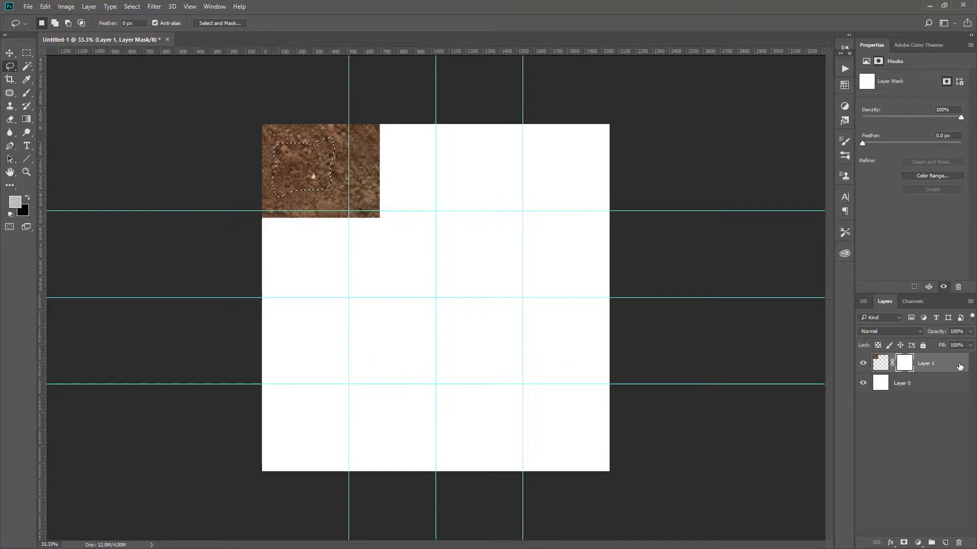
{"action": "key", "text": "ctrl+shift+i"}
{"action": "key", "text": "Delete"}
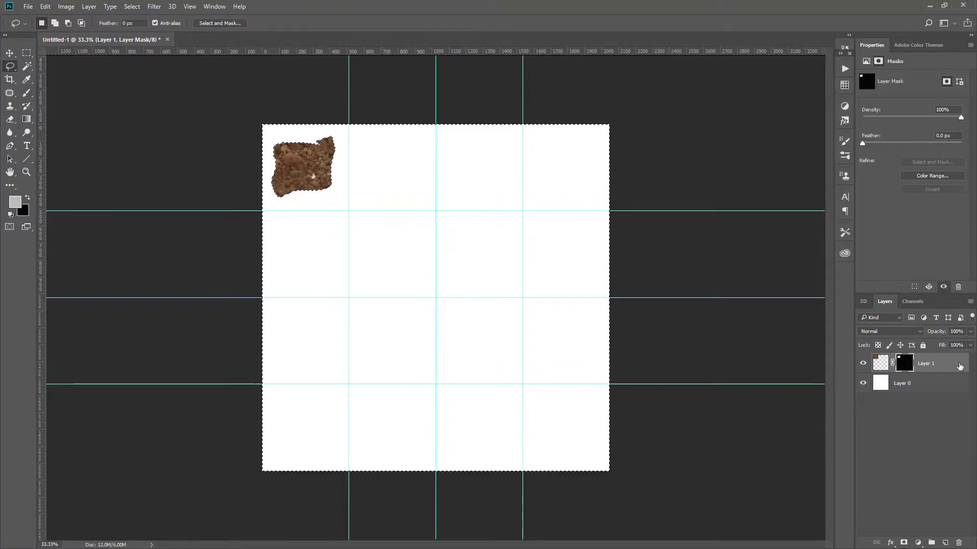
{"action": "key", "text": "ctrl+d"}
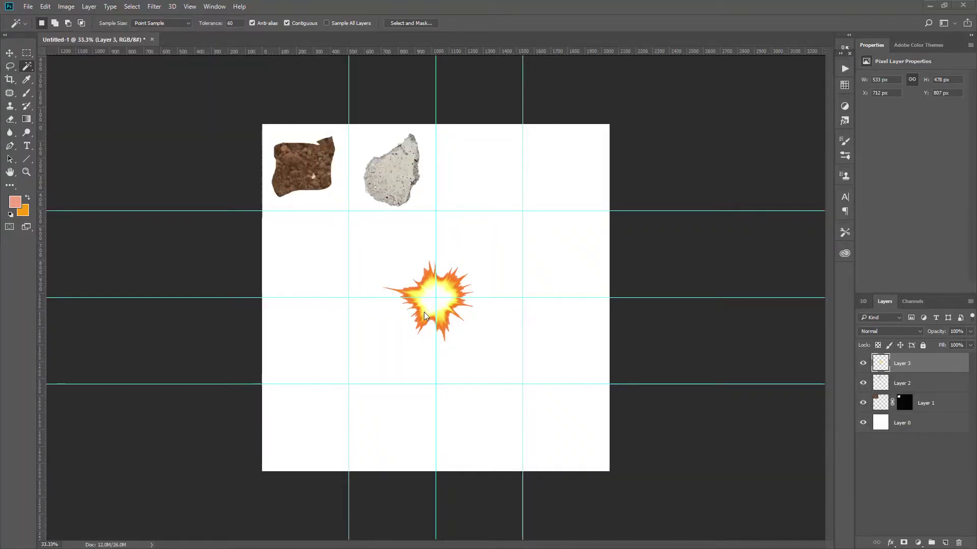
Move the explosion sprite into the top row's third cell and shrink it to fit
{"action": "key", "text": "v"}
{"action": "left_click_drag", "start_coordinate": [441, 299], "coordinate": [487, 179]}
{"action": "key", "text": "ctrl+t"}
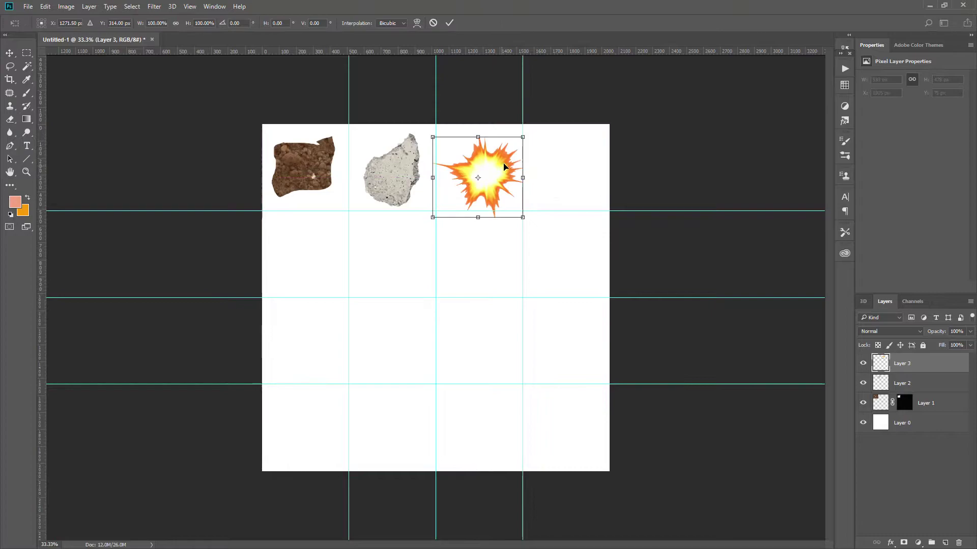
{"action": "left_click_drag", "start_coordinate": [522, 136], "coordinate": [505, 159]}
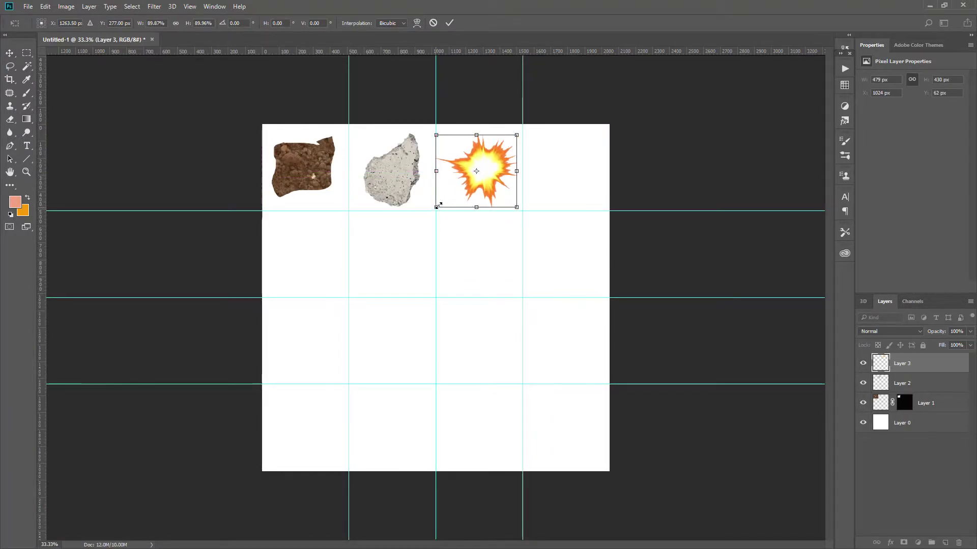
{"action": "left_click_drag", "start_coordinate": [437, 208], "coordinate": [441, 203]}
{"action": "key", "text": "Return"}
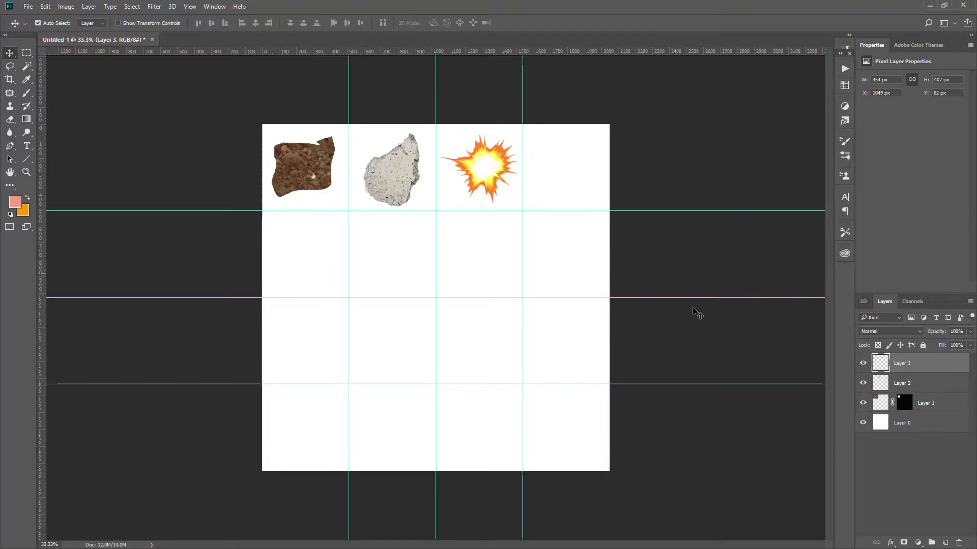
Hide the white background and save the sheet as 'particle flecks.psd' in the Textures folder
{"action": "left_click", "coordinate": [863, 424]}
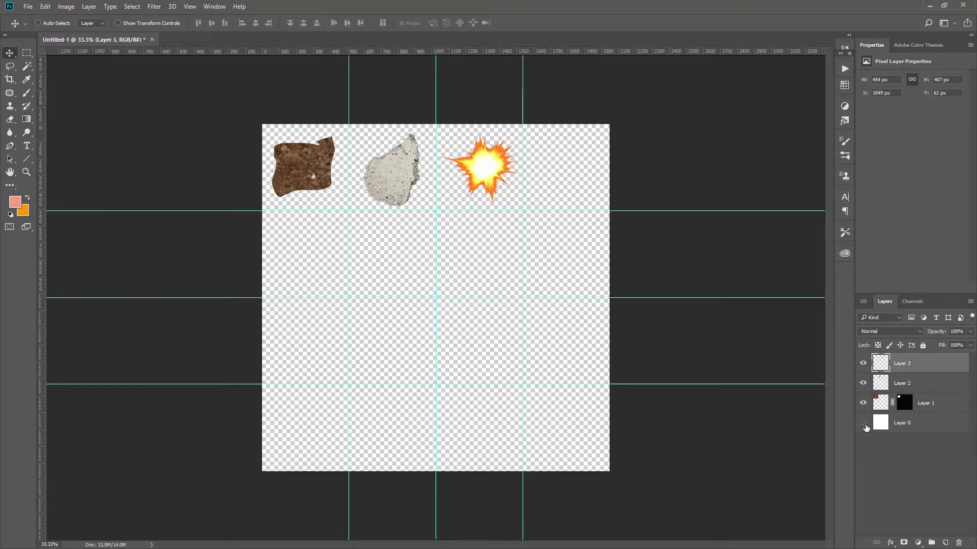
{"action": "key", "text": "ctrl+s"}
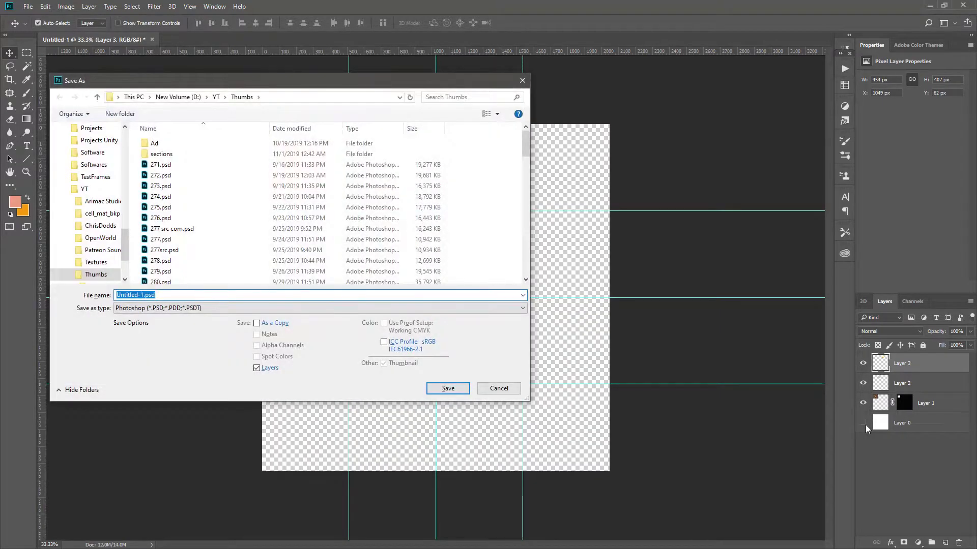
{"action": "key", "text": "Escape"}
{"action": "key", "text": "ctrl+s"}
{"action": "left_click", "coordinate": [95, 262]}
{"action": "left_click", "coordinate": [189, 294]}
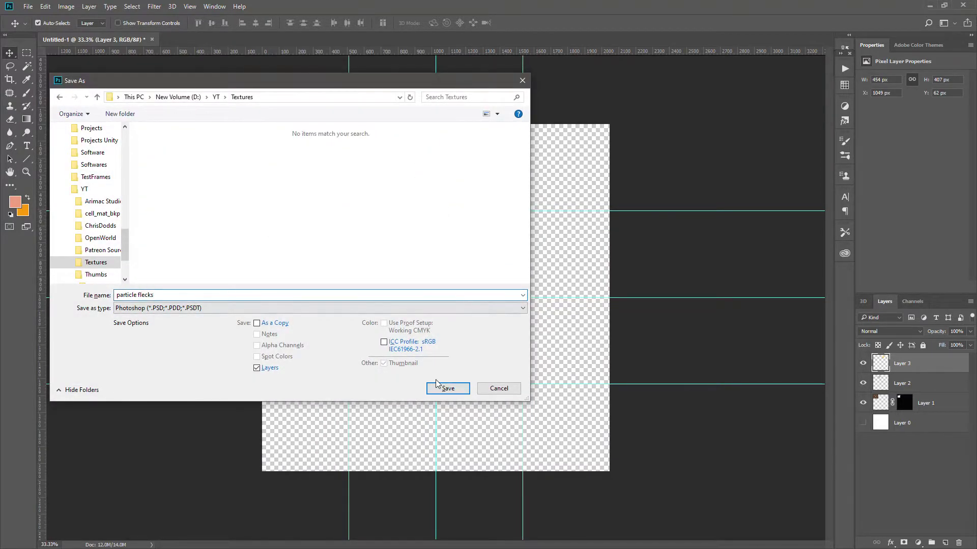
{"action": "left_click", "coordinate": [448, 390]}
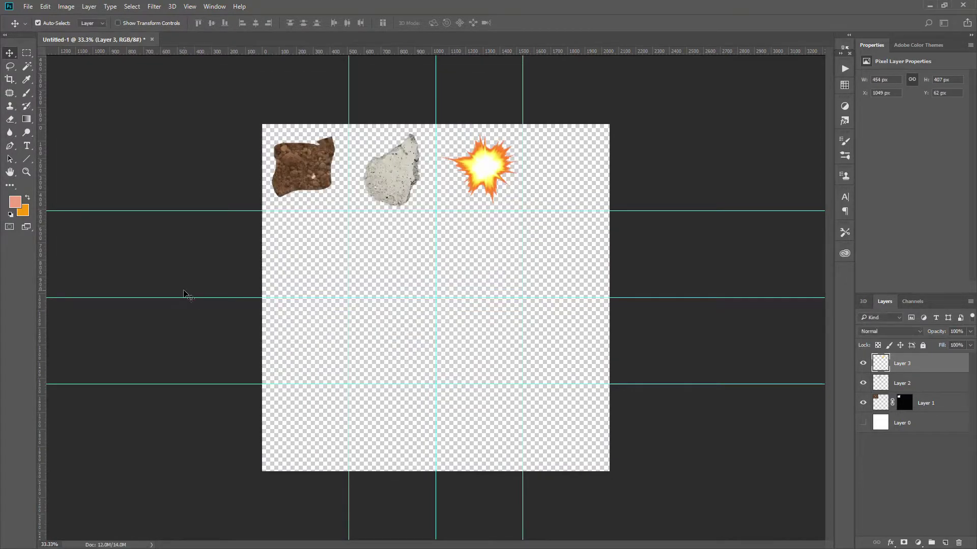
Save a PNG copy of the particle flecks sheet
{"action": "key", "text": "ctrl+shift+s"}
{"action": "left_click", "coordinate": [173, 308]}
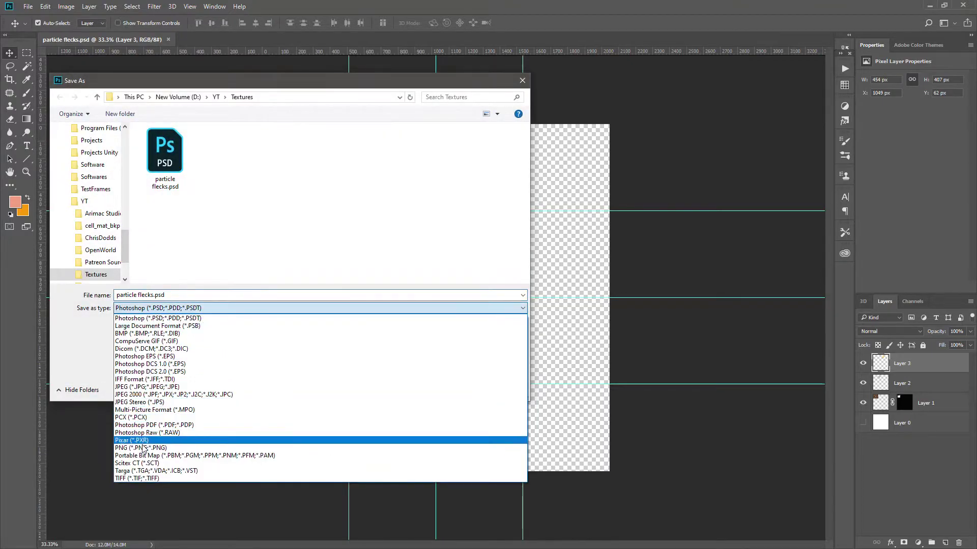
{"action": "left_click", "coordinate": [478, 441]}
{"action": "left_click", "coordinate": [448, 388]}
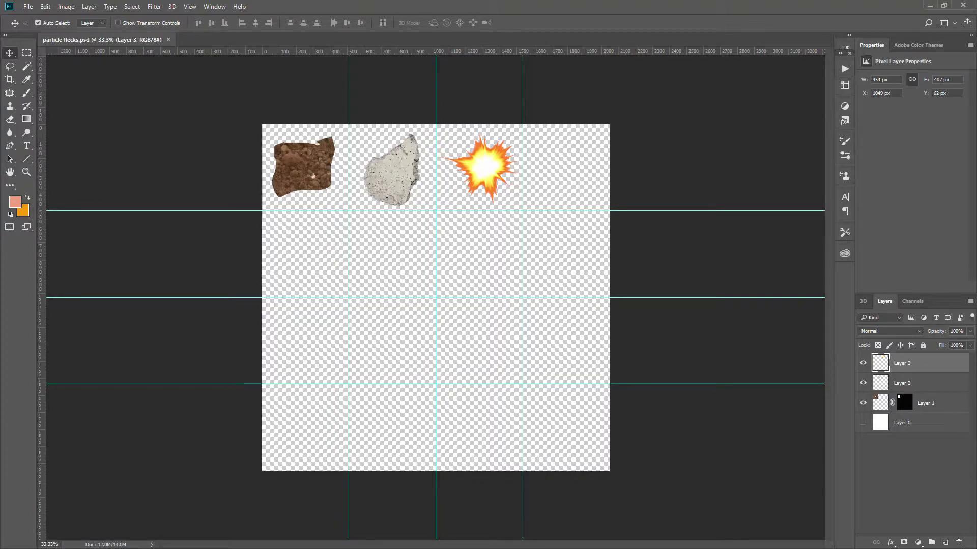
{"action": "key", "text": "alt+Tab"}
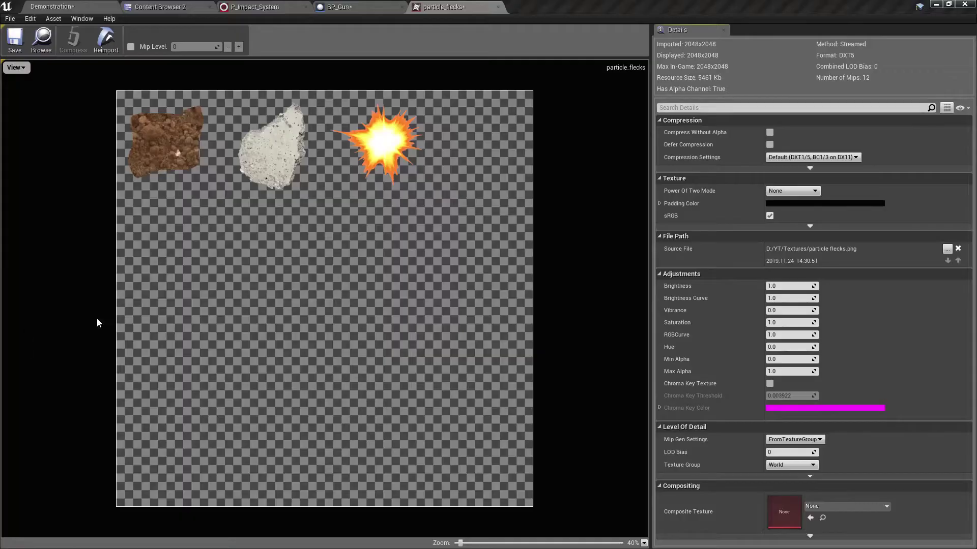
Open the particle_flecks texture, then create a new material named M_Flecks in P_impacts
{"action": "left_click", "coordinate": [42, 38]}
{"action": "double_click", "coordinate": [266, 69]}
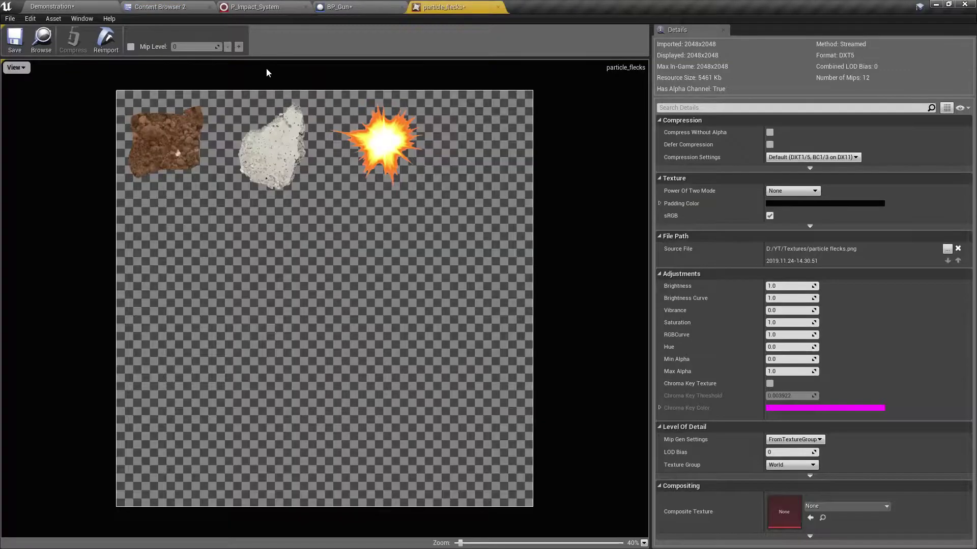
{"action": "left_click", "coordinate": [150, 6]}
{"action": "right_click", "coordinate": [379, 133]}
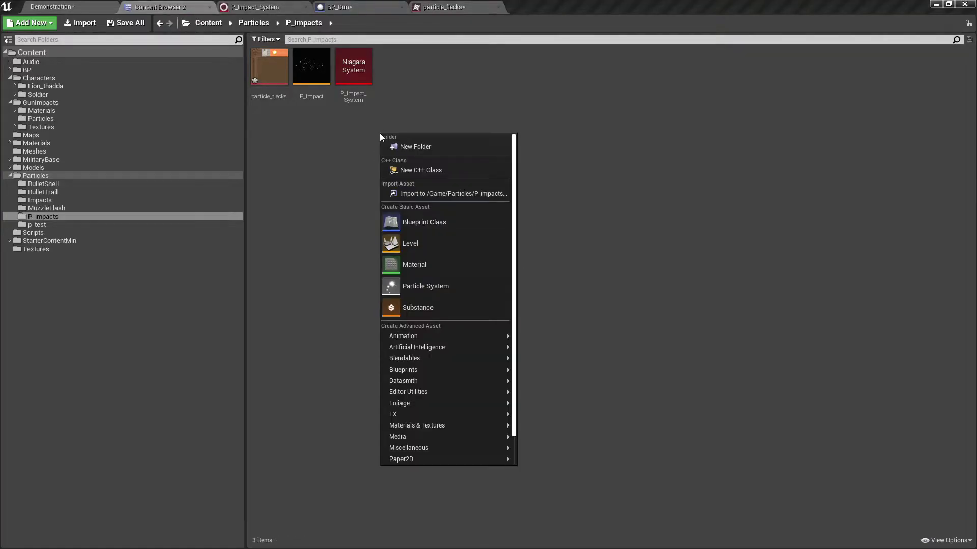
{"action": "left_click", "coordinate": [448, 268]}
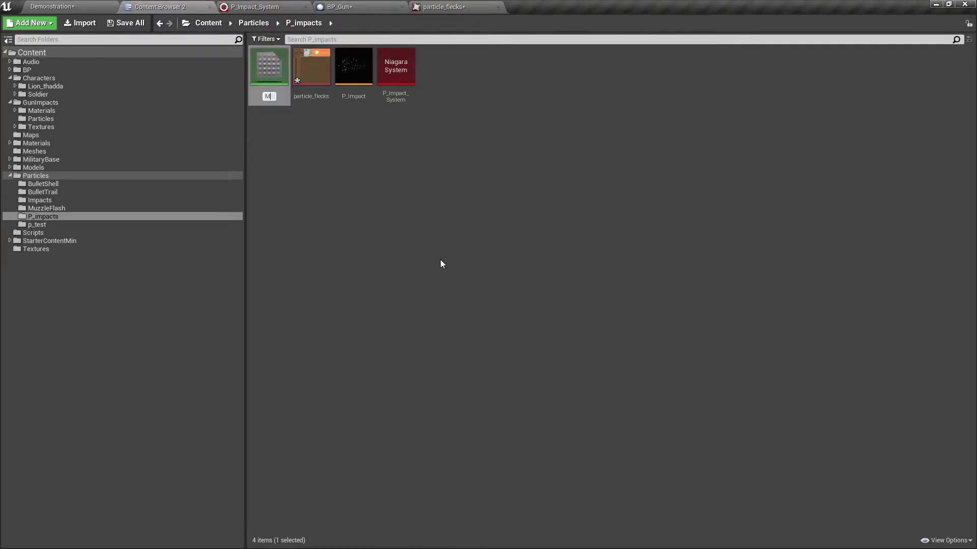
{"action": "type", "text": "M_F;e"}
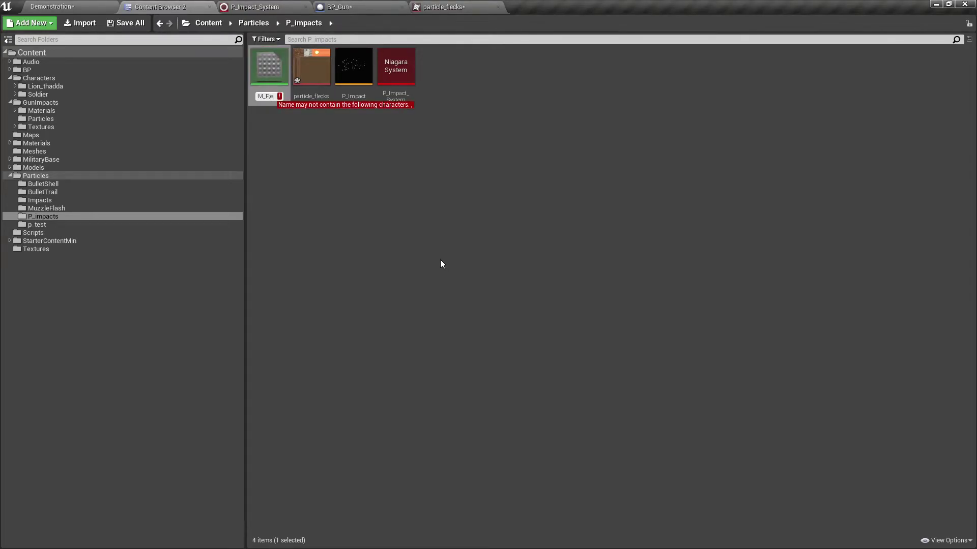
{"action": "key", "text": "BackSpace"}
{"action": "key", "text": "BackSpace"}
{"action": "type", "text": "leck"}
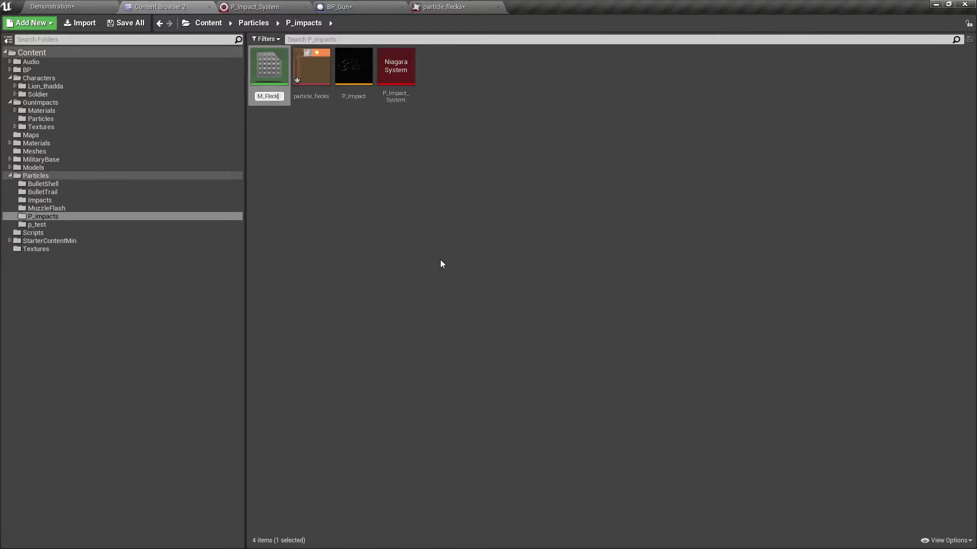
{"action": "type", "text": "s"}
{"action": "key", "text": "Return"}
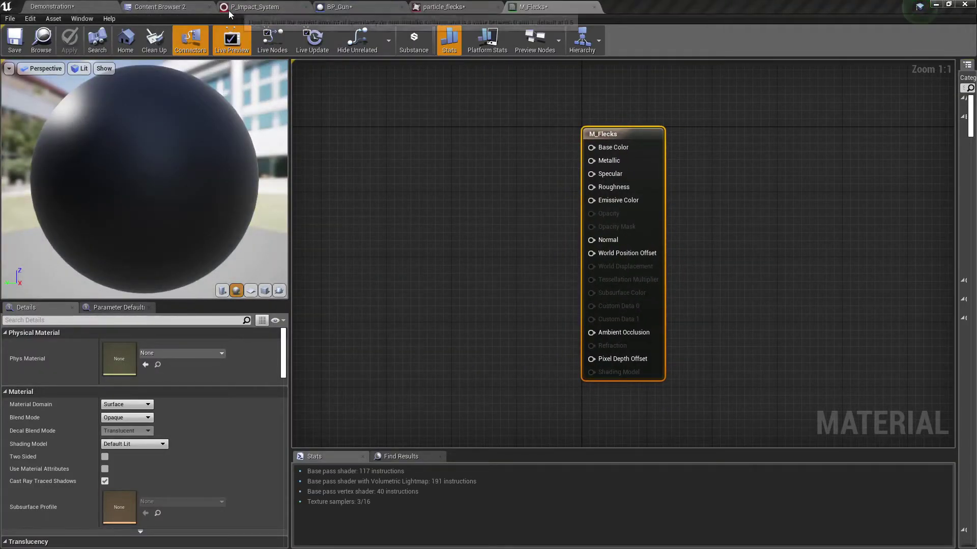
Drop particle_flecks into the M_Flecks graph as a Texture Sample node
{"action": "left_click", "coordinate": [160, 7]}
{"action": "left_click_drag", "start_coordinate": [311, 69], "coordinate": [347, 216]}
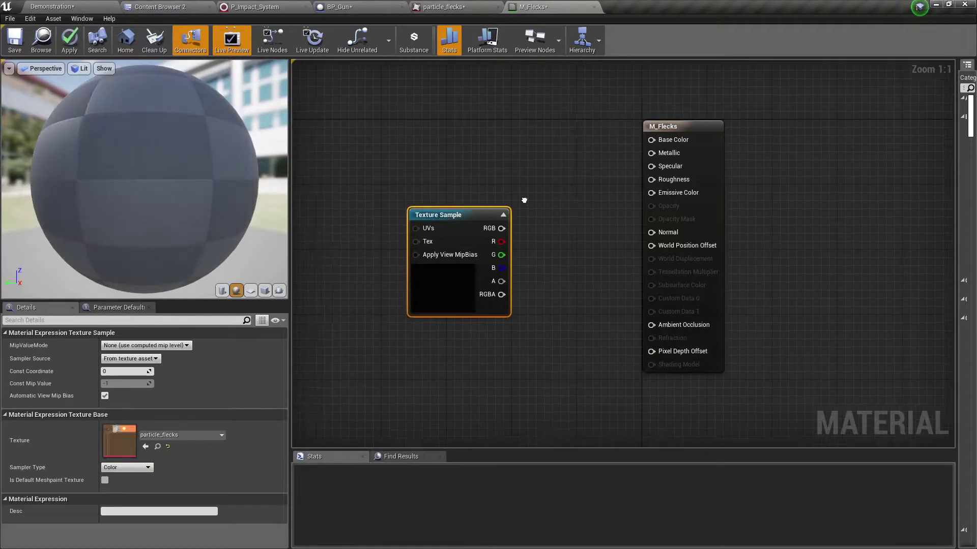
{"action": "right_click_drag", "start_coordinate": [524, 200], "coordinate": [635, 205]}
{"action": "left_click_drag", "start_coordinate": [569, 223], "coordinate": [518, 193]}
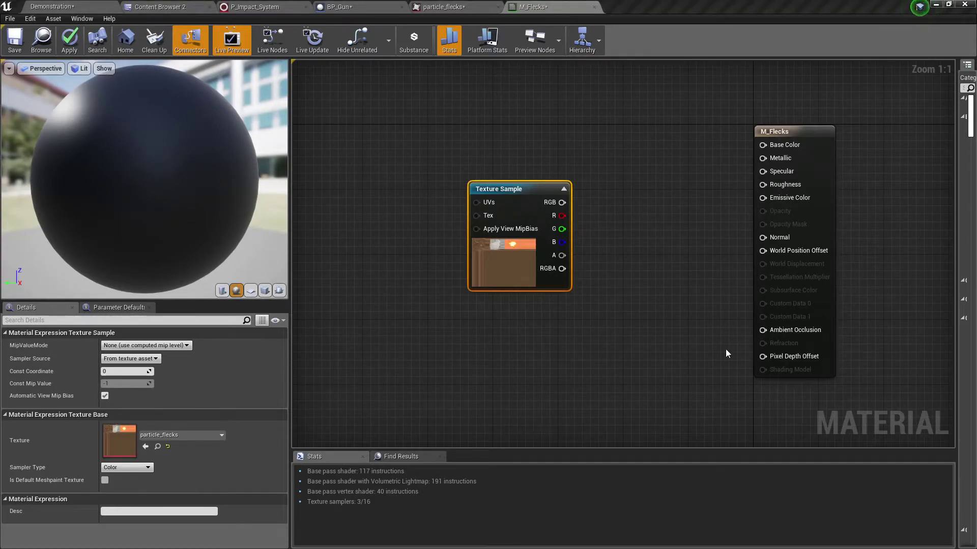
Add a Particle SubUV node to the M_Flecks graph via the 'particle su' search
{"action": "right_click", "coordinate": [526, 357]}
{"action": "type", "text": "particle su"}
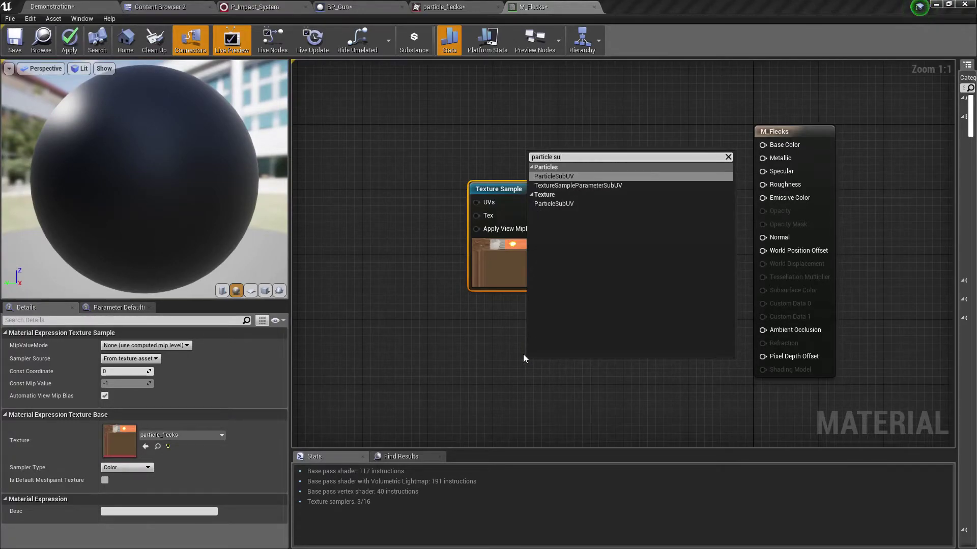
{"action": "key", "text": "Return"}
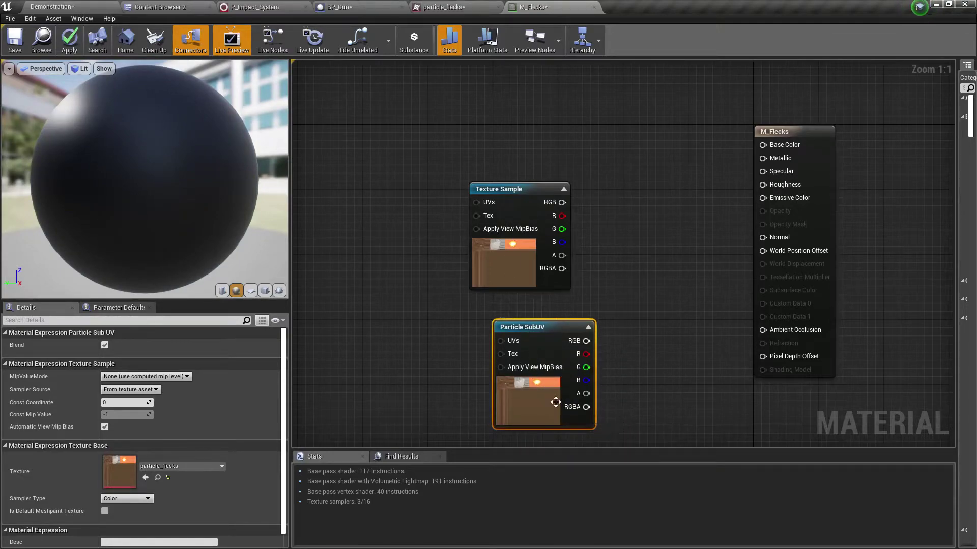
{"action": "left_click", "coordinate": [156, 7]}
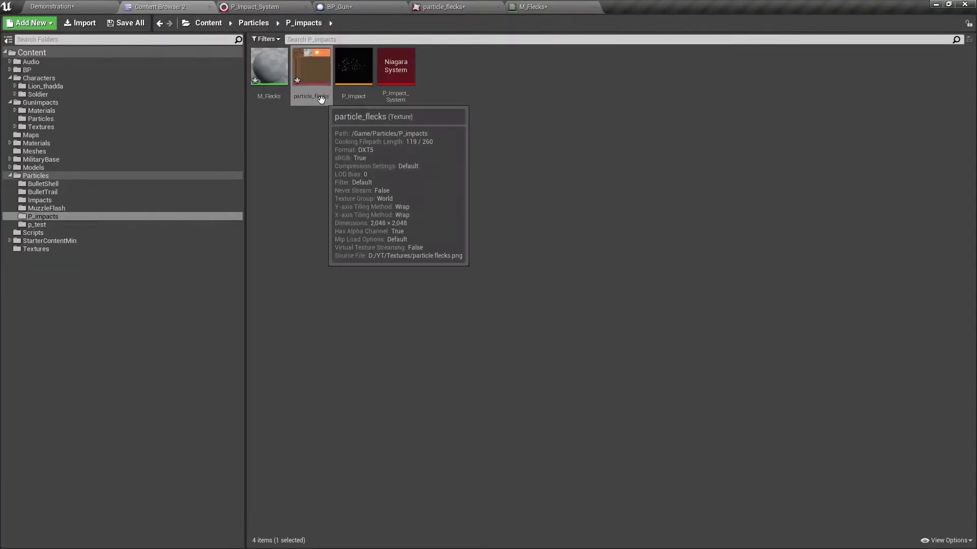
{"action": "left_click", "coordinate": [533, 7]}
{"action": "right_click_drag", "start_coordinate": [441, 358], "coordinate": [426, 277]}
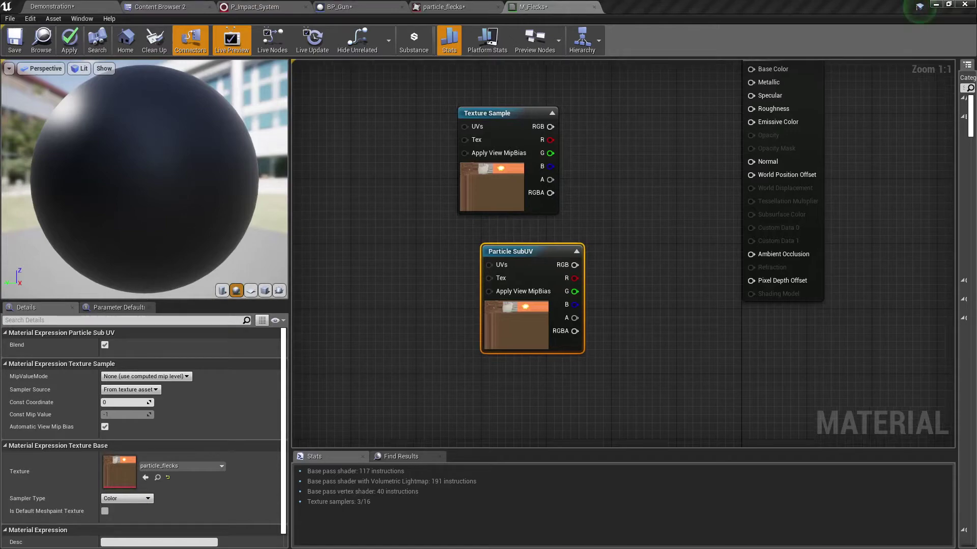
Wire Particle SubUV RGB into Base Color and set the blend mode to Masked
{"action": "right_click_drag", "start_coordinate": [617, 246], "coordinate": [611, 294]}
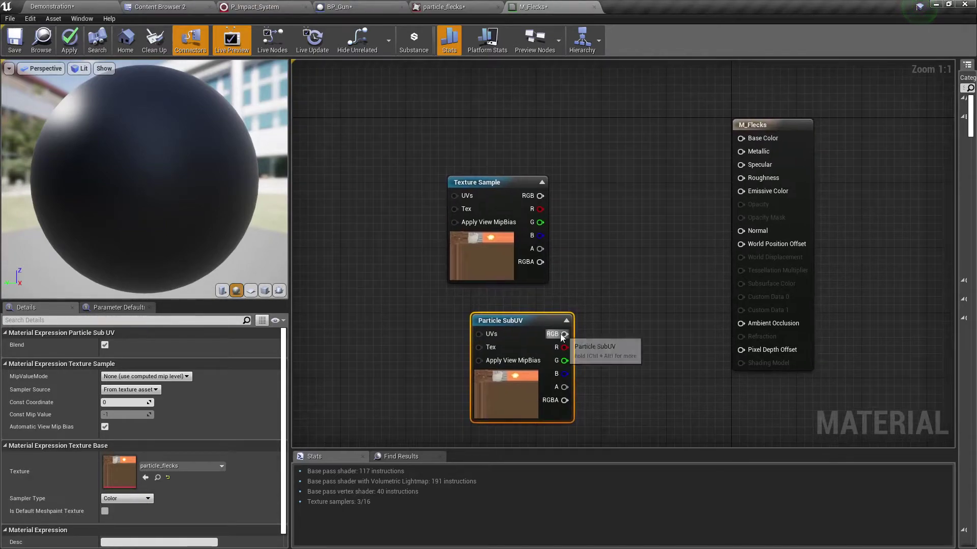
{"action": "left_click_drag", "start_coordinate": [564, 334], "coordinate": [742, 138]}
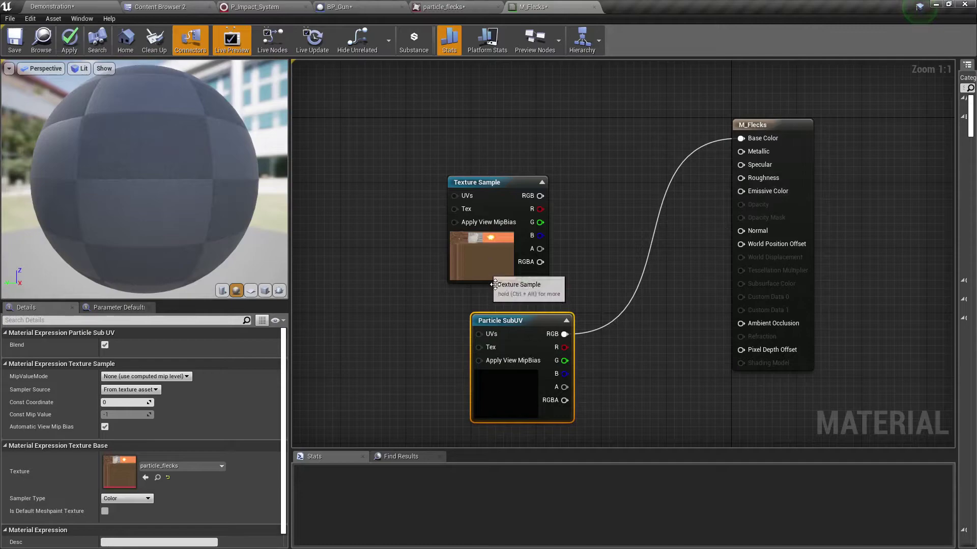
{"action": "left_click", "coordinate": [496, 268]}
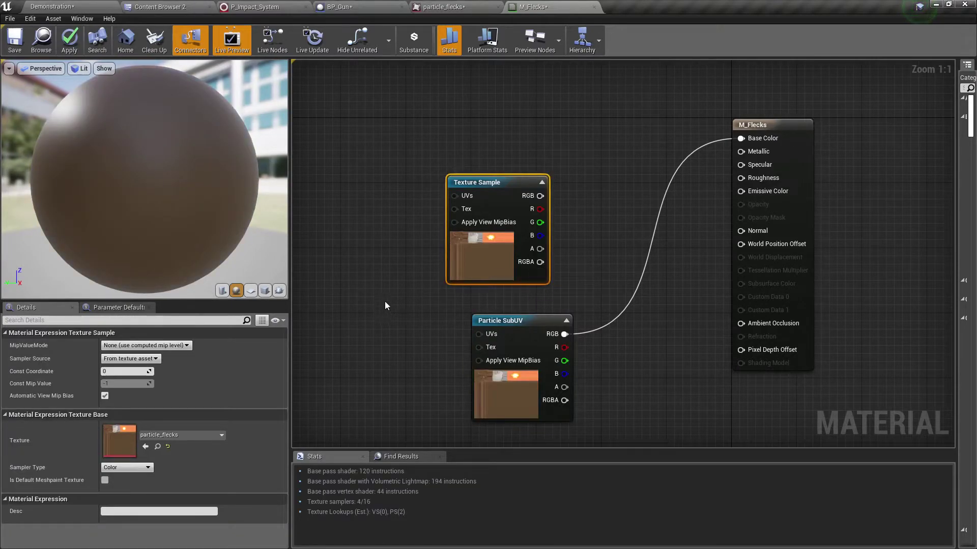
{"action": "left_click_drag", "start_coordinate": [77, 150], "coordinate": [238, 218]}
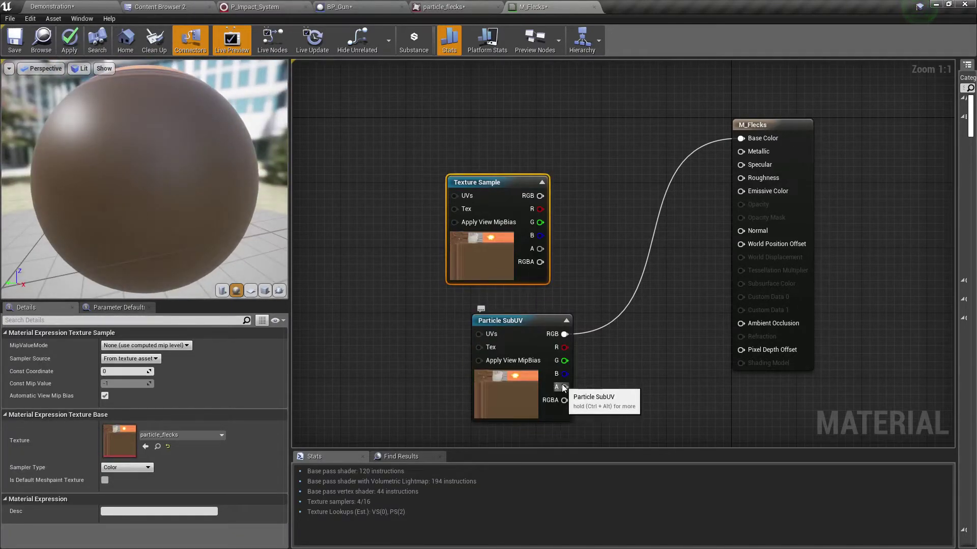
{"action": "left_click_drag", "start_coordinate": [564, 387], "coordinate": [731, 245]}
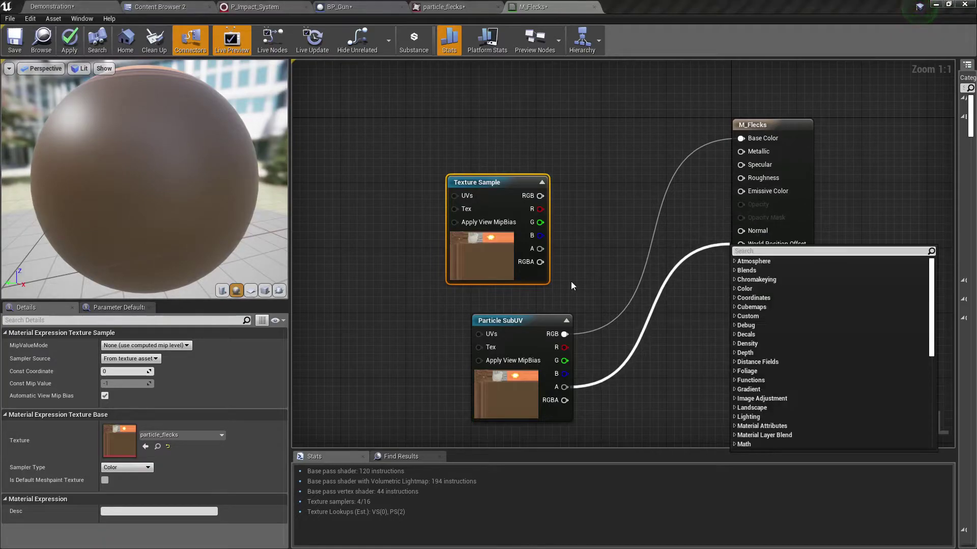
{"action": "left_click", "coordinate": [792, 148]}
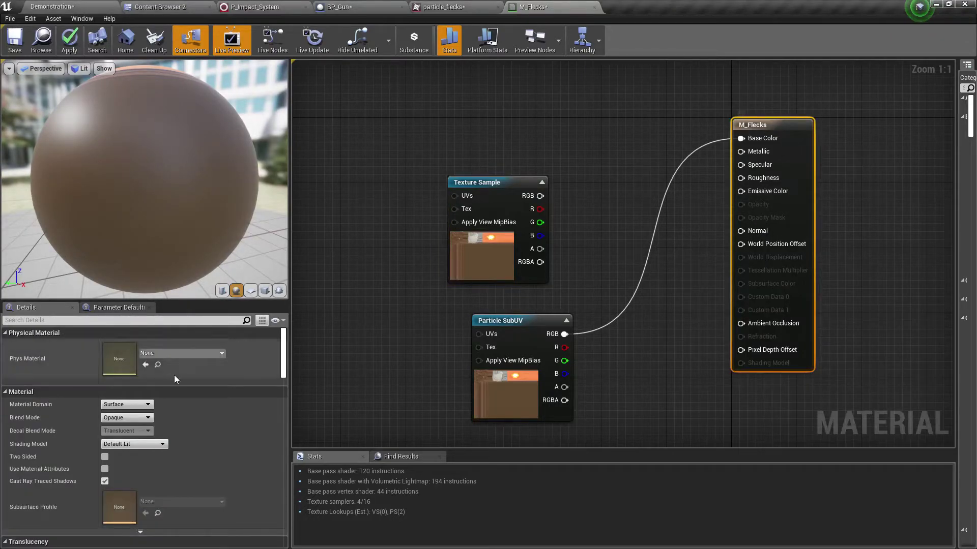
{"action": "left_click", "coordinate": [133, 418]}
{"action": "left_click", "coordinate": [124, 433]}
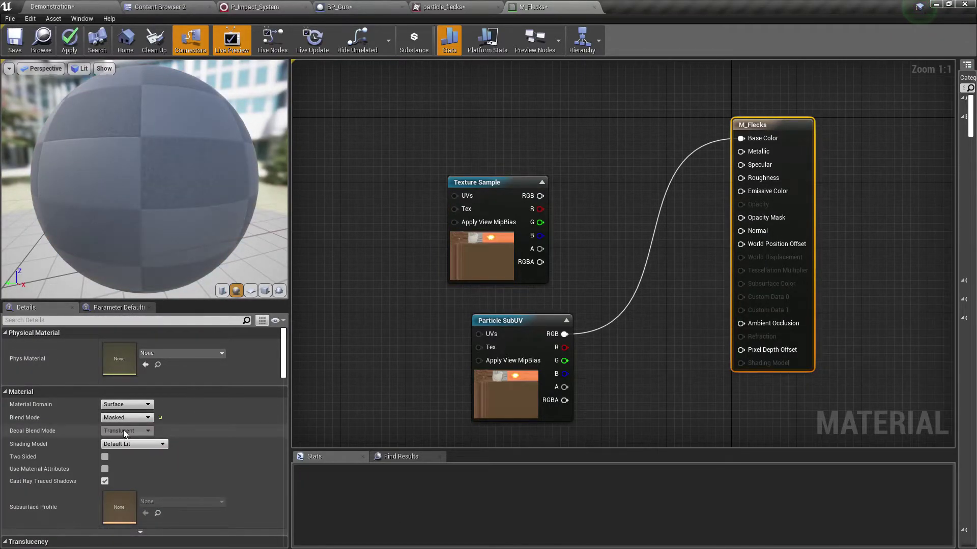
Wire Particle SubUV alpha into Opacity Mask and delete the unused Texture Sample node
{"action": "left_click_drag", "start_coordinate": [565, 386], "coordinate": [753, 218]}
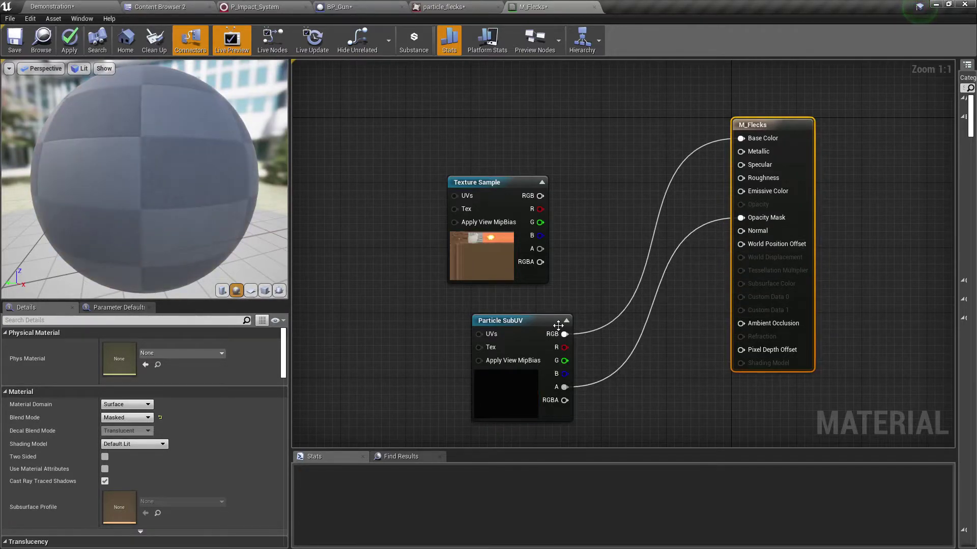
{"action": "left_click", "coordinate": [513, 218]}
{"action": "key", "text": "Delete"}
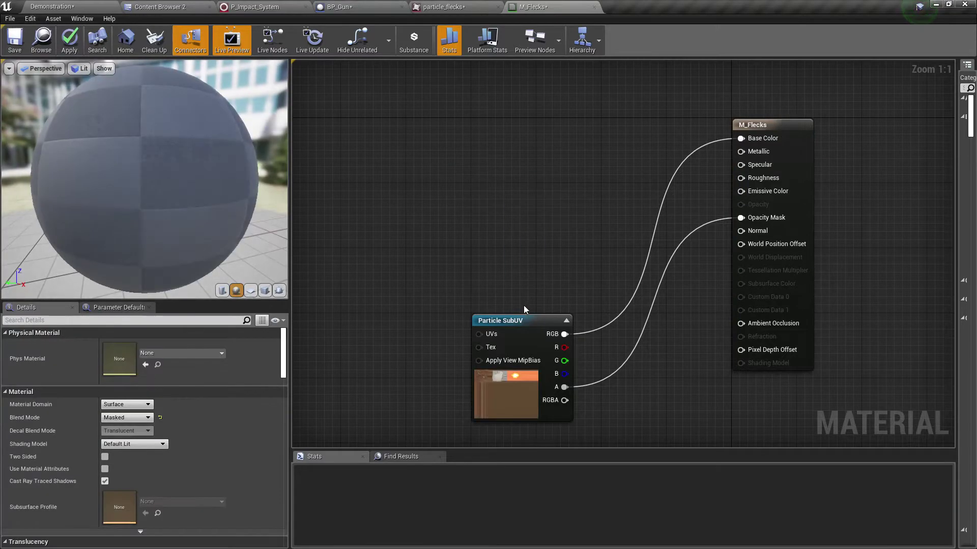
{"action": "left_click_drag", "start_coordinate": [520, 321], "coordinate": [495, 109]}
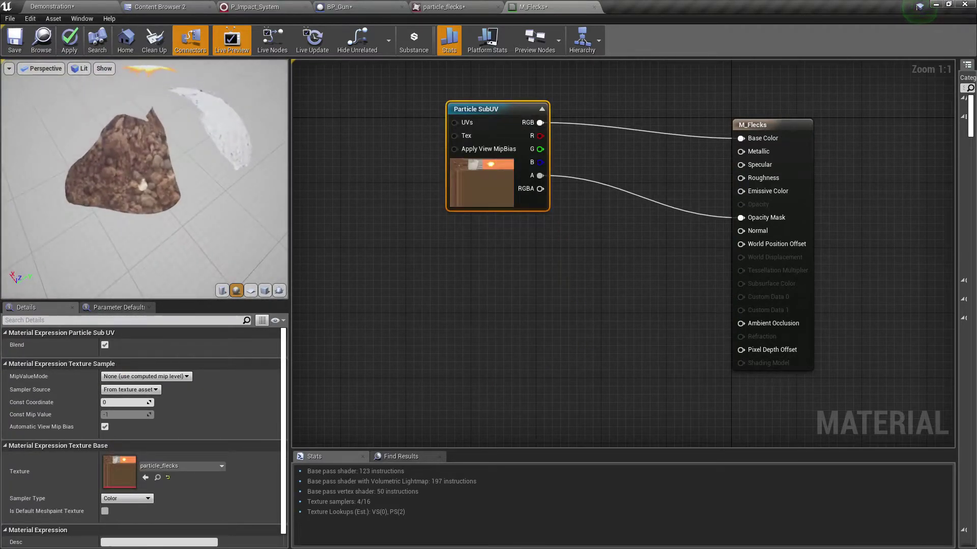
{"action": "left_click_drag", "start_coordinate": [121, 160], "coordinate": [114, 156]}
{"action": "scroll", "coordinate": [114, 157], "scroll_direction": "down", "scroll_amount": 5}
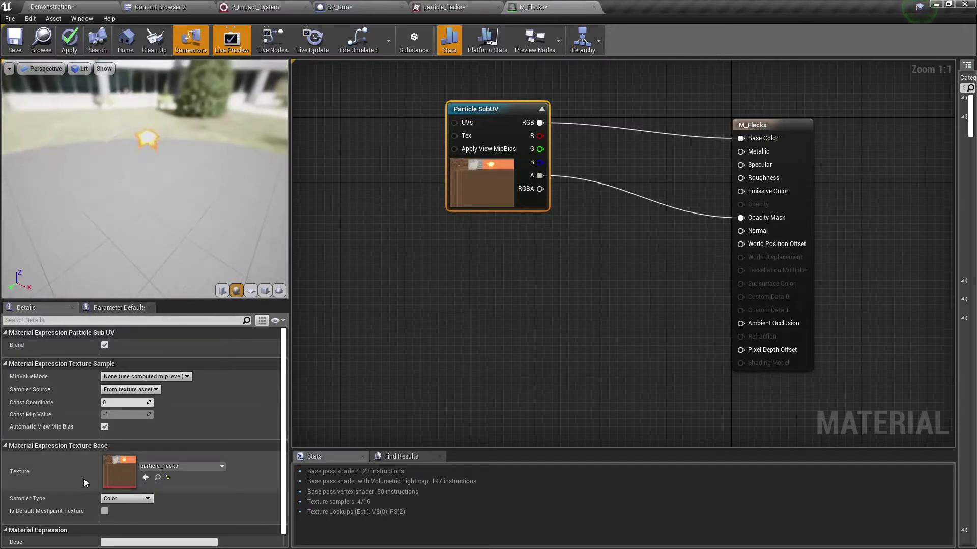
Deselect the node so M_Flecks' material properties show in Details
{"action": "left_click", "coordinate": [63, 319]}
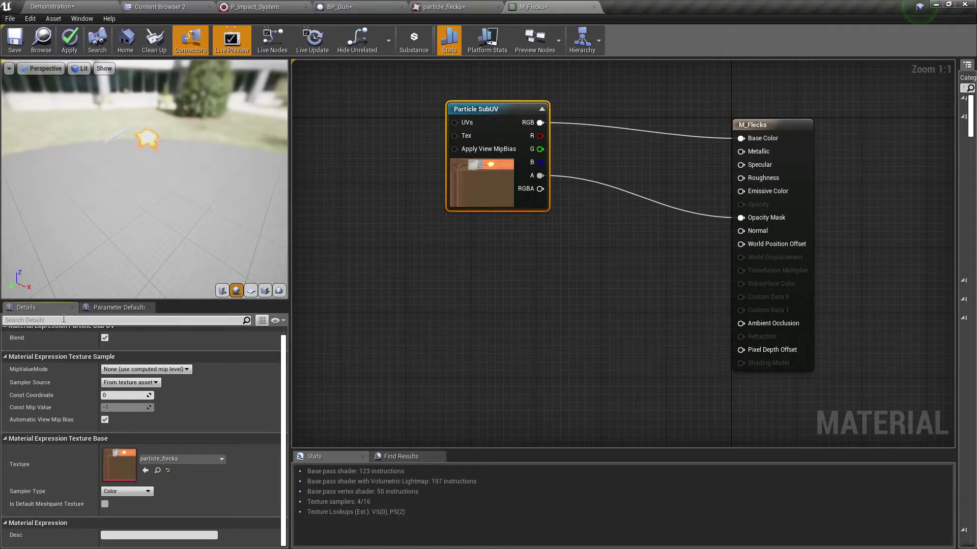
{"action": "type", "text": "part"}
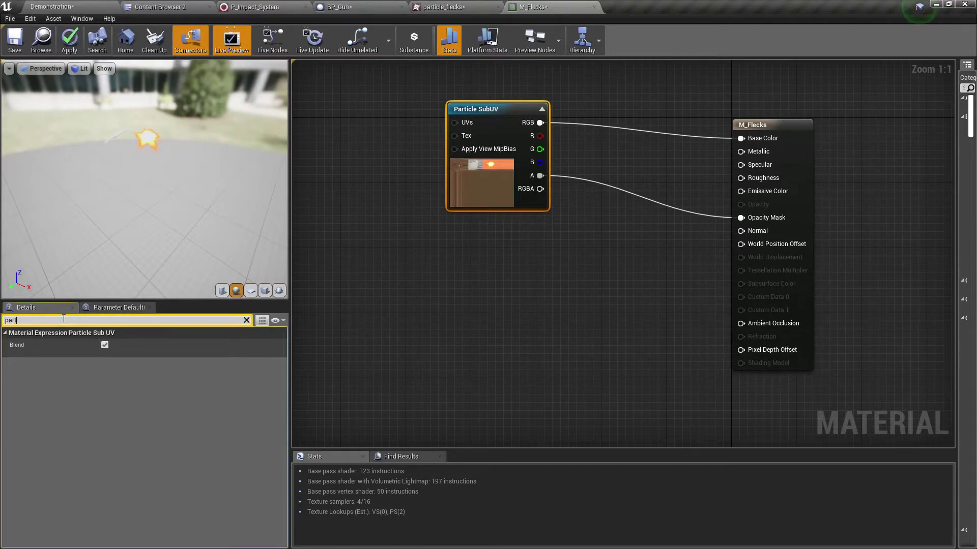
{"action": "key", "text": "BackSpace"}
{"action": "key", "text": "BackSpace"}
{"action": "key", "text": "BackSpace"}
{"action": "key", "text": "BackSpace"}
{"action": "type", "text": "niag"}
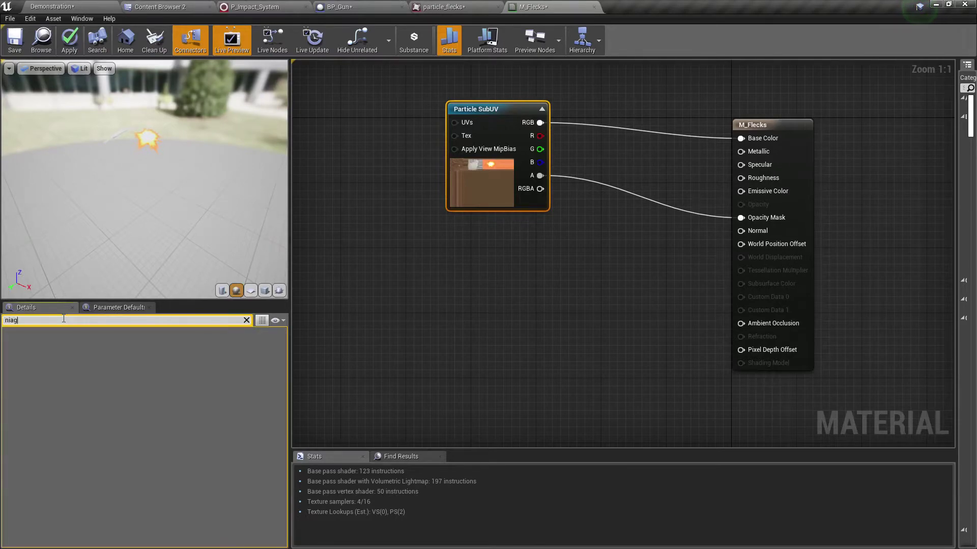
{"action": "key", "text": "BackSpace"}
{"action": "key", "text": "BackSpace"}
{"action": "key", "text": "BackSpace"}
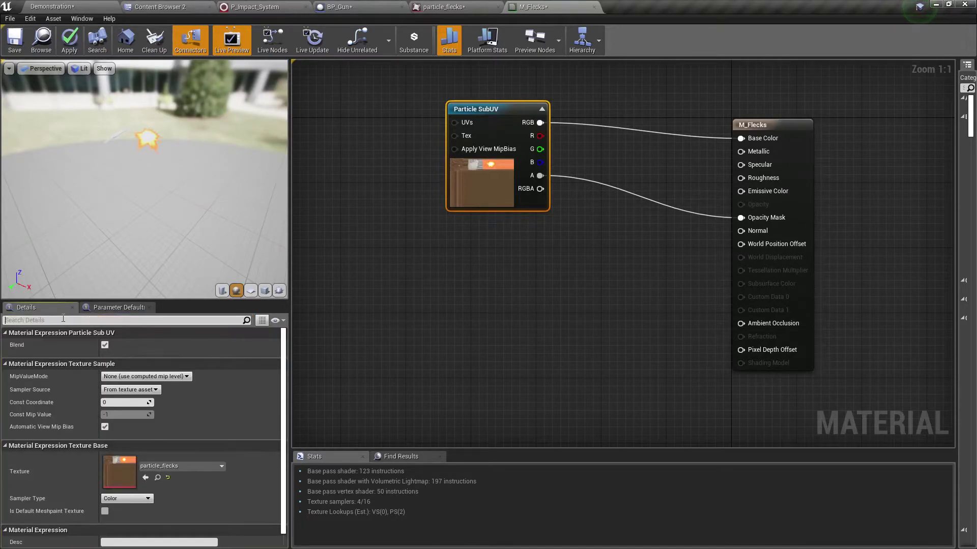
{"action": "left_click", "coordinate": [435, 380]}
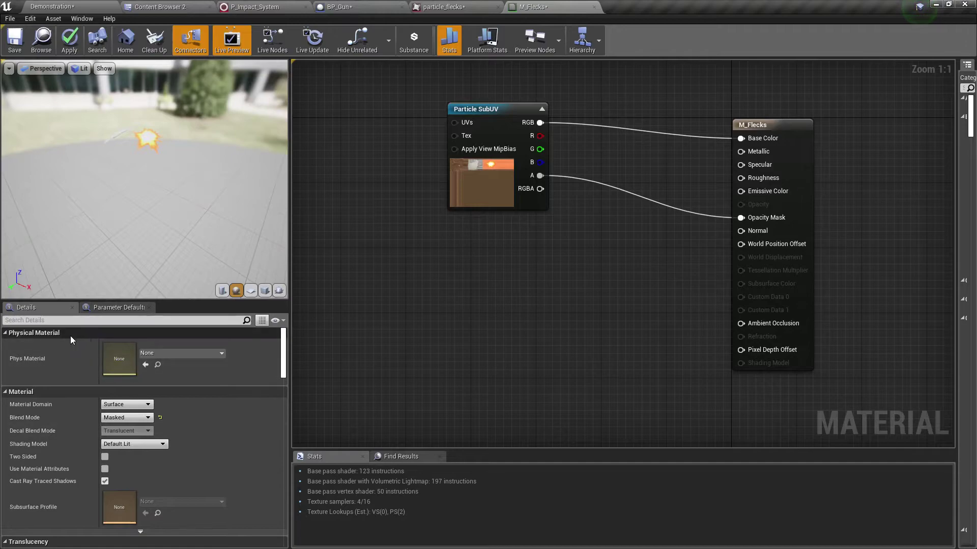
Filter Details by 'particl' and enable Used with Particle Sprites on M_Flecks
{"action": "left_click", "coordinate": [52, 321]}
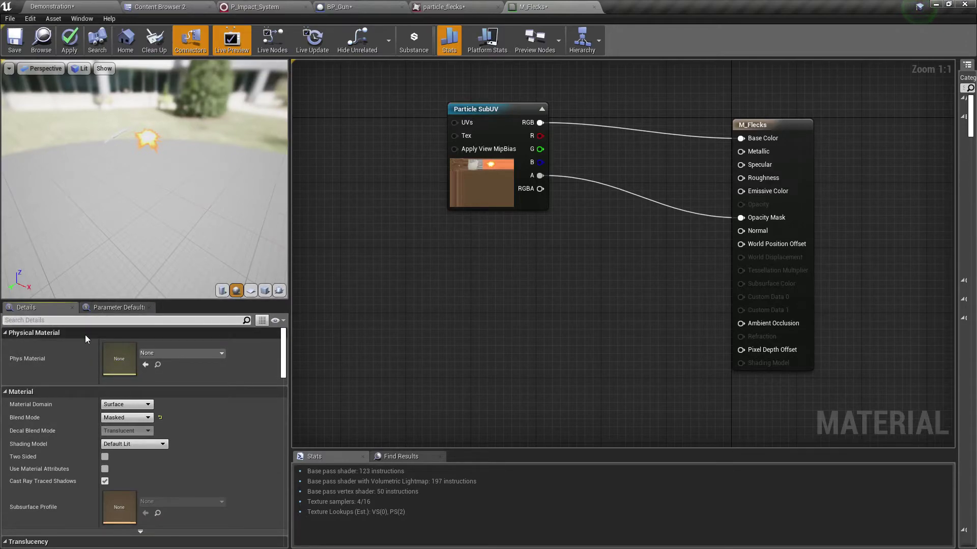
{"action": "type", "text": "particl"}
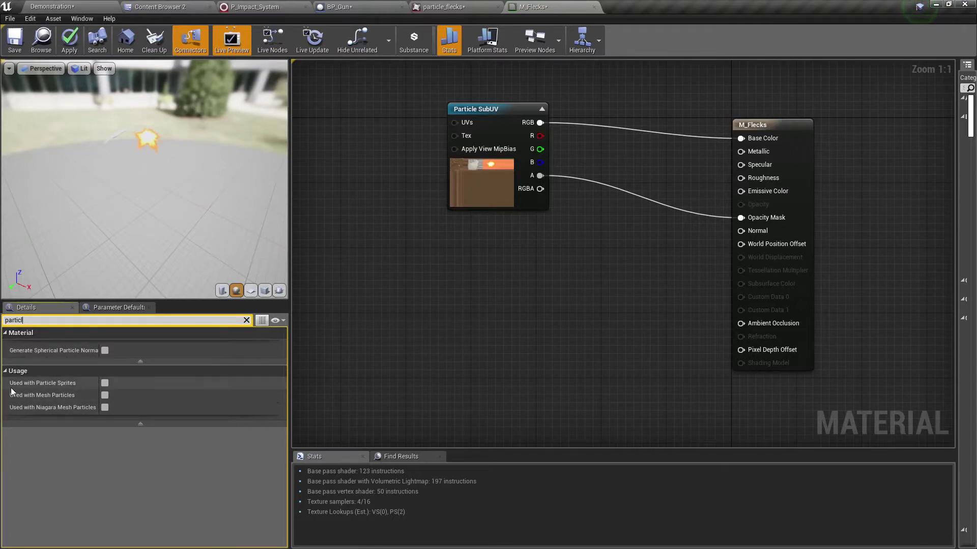
{"action": "mouse_move", "coordinate": [65, 389]}
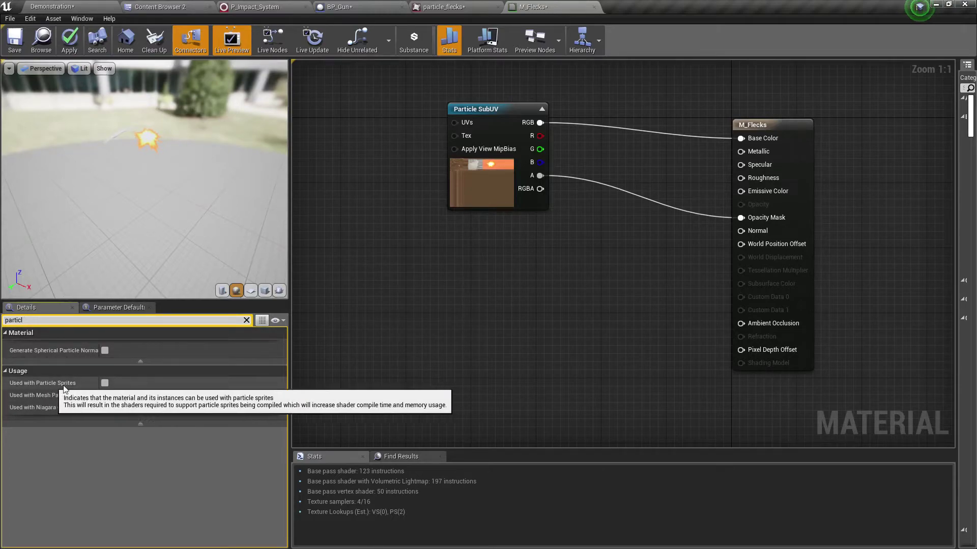
{"action": "left_click", "coordinate": [106, 382]}
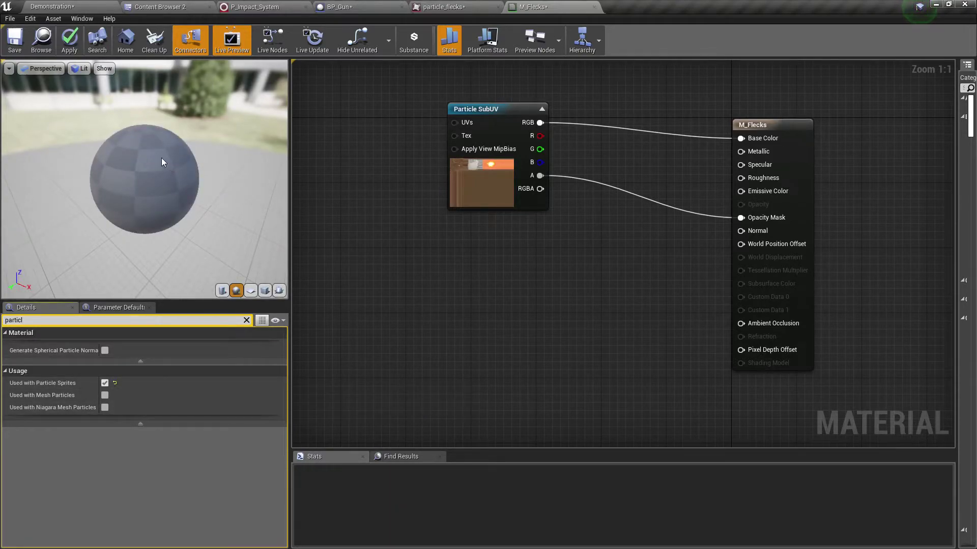
{"action": "left_click_drag", "start_coordinate": [160, 158], "coordinate": [161, 201]}
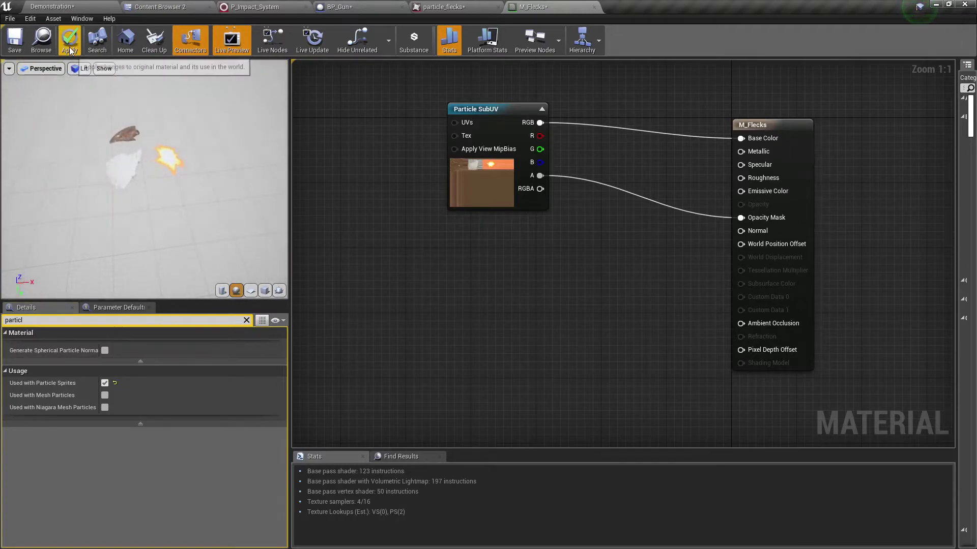
Apply and save M_Flecks, then browse to it in the Content Browser
{"action": "left_click", "coordinate": [73, 43]}
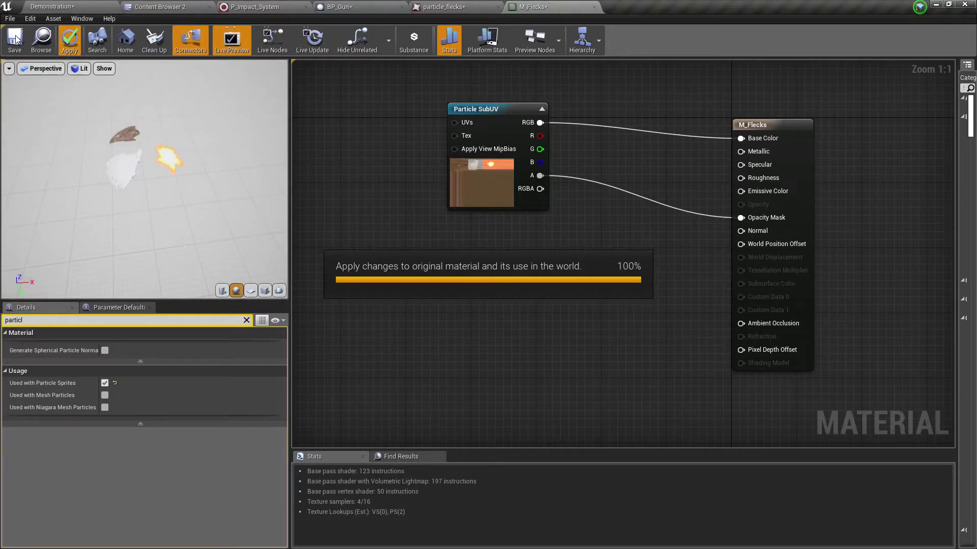
{"action": "left_click", "coordinate": [15, 40]}
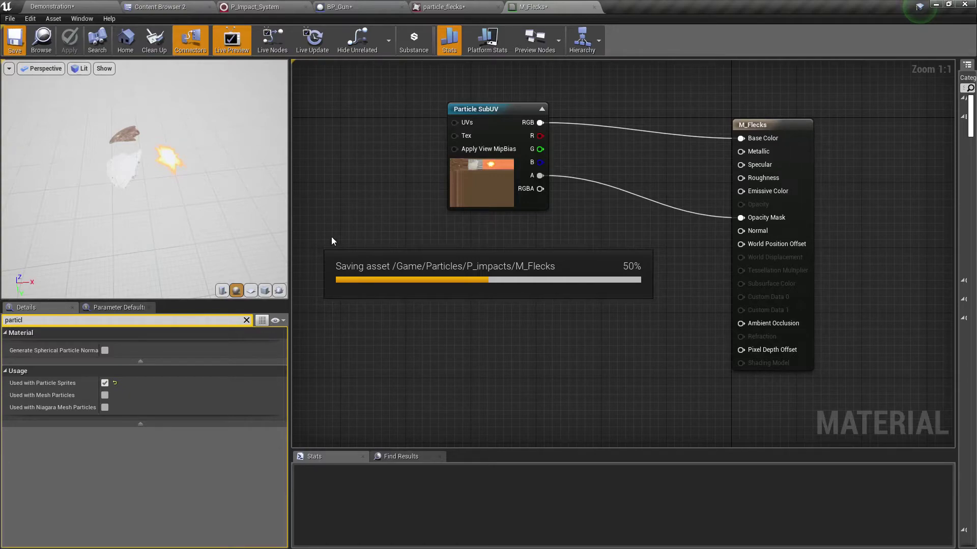
{"action": "left_click", "coordinate": [41, 39]}
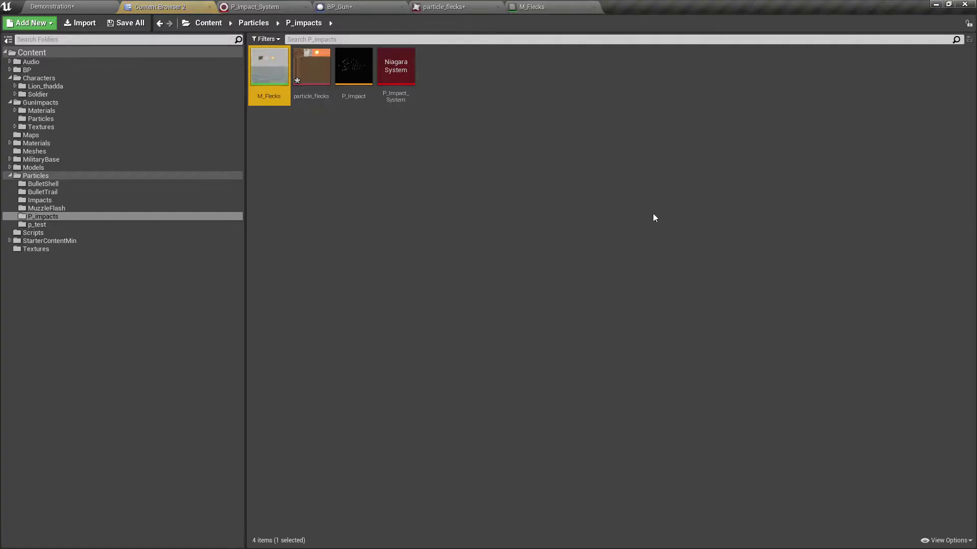
Assign M_Flecks from the P_impacts folder to the P_Impact Sprite Renderer's Material slot
{"action": "left_click", "coordinate": [264, 7]}
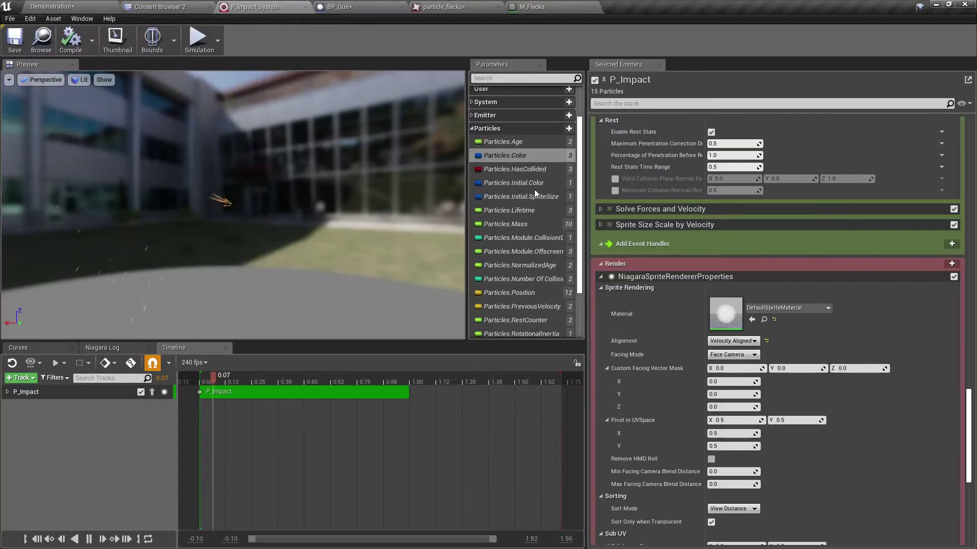
{"action": "left_click", "coordinate": [158, 6]}
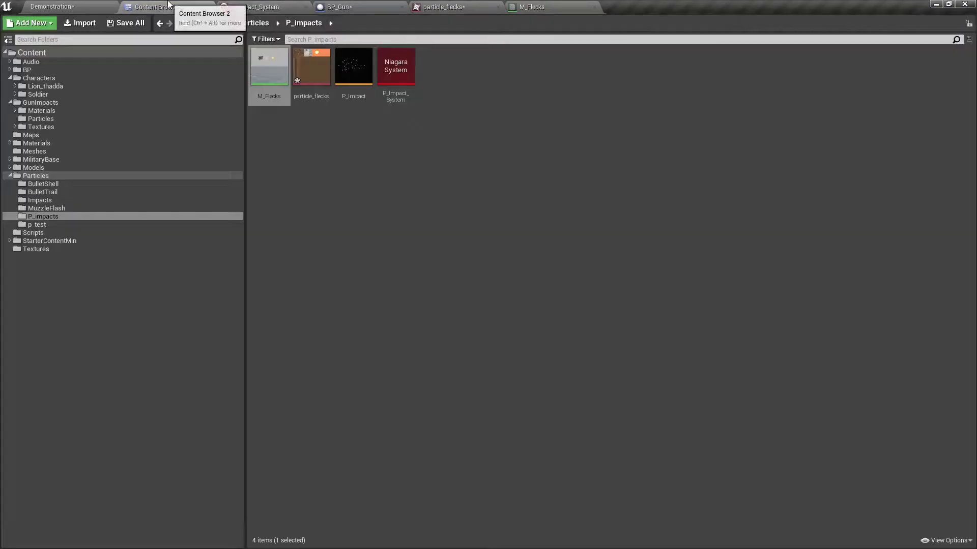
{"action": "left_click_drag", "start_coordinate": [268, 66], "coordinate": [731, 313]}
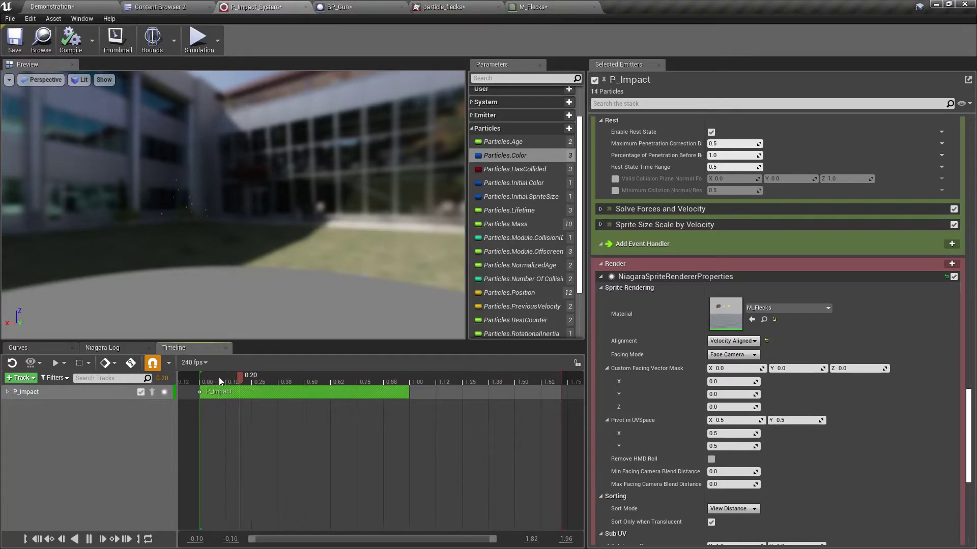
Scrub the timeline and tilt the preview to inspect the fleck burst
{"action": "left_click_drag", "start_coordinate": [219, 377], "coordinate": [352, 378]}
{"action": "left_click_drag", "start_coordinate": [238, 389], "coordinate": [204, 392]}
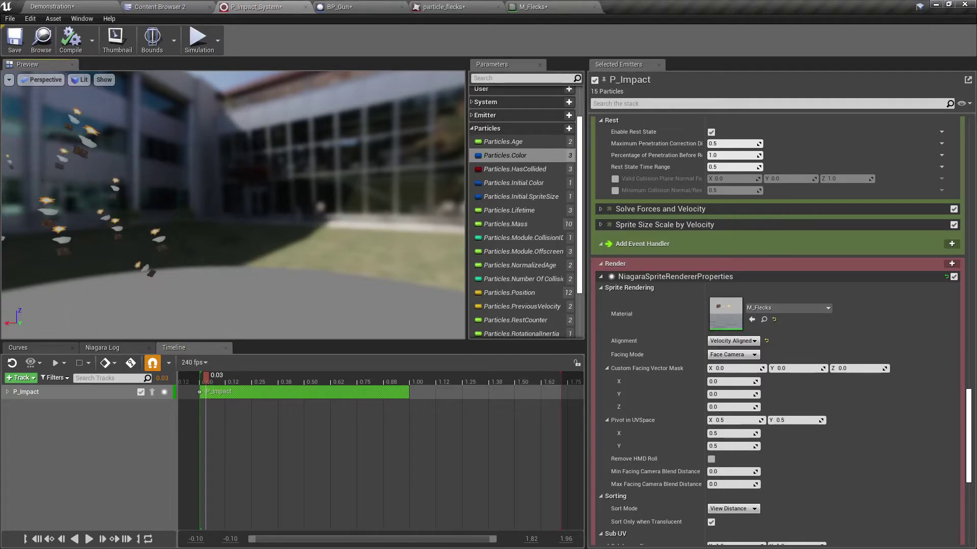
{"action": "left_click_drag", "start_coordinate": [212, 221], "coordinate": [220, 206]}
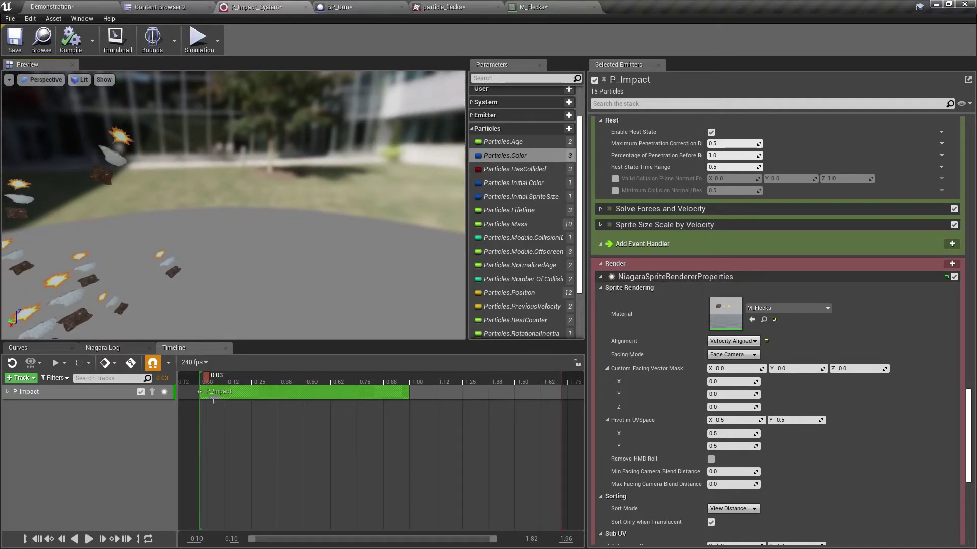
{"action": "mouse_move", "coordinate": [202, 379]}
{"action": "left_mouse_down"}
{"action": "mouse_move", "coordinate": [225, 381]}
{"action": "mouse_move", "coordinate": [209, 381]}
{"action": "left_mouse_up"}
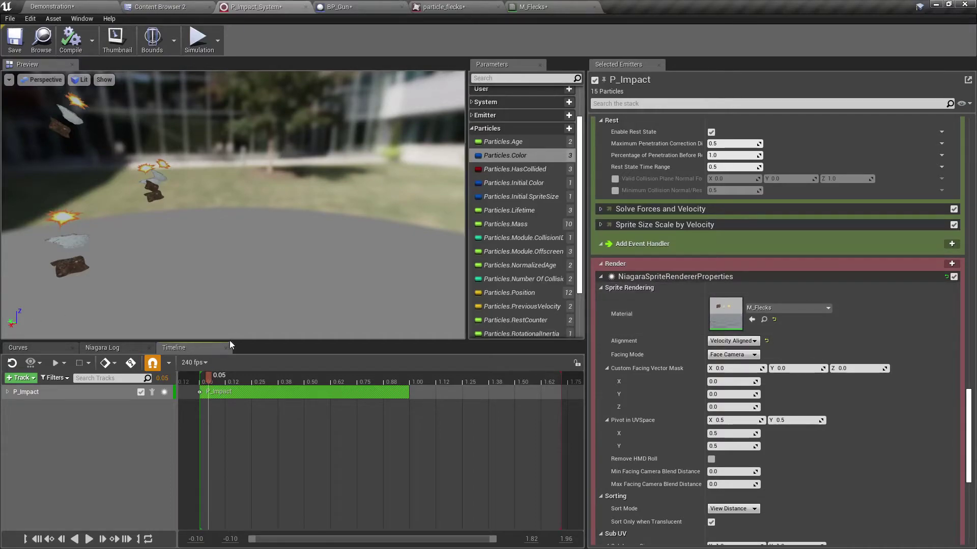
Reveal the Sub UV settings, then make Layer 0 visible in the Photoshop flecks sheet
{"action": "scroll", "coordinate": [814, 401], "scroll_direction": "down", "scroll_amount": 2}
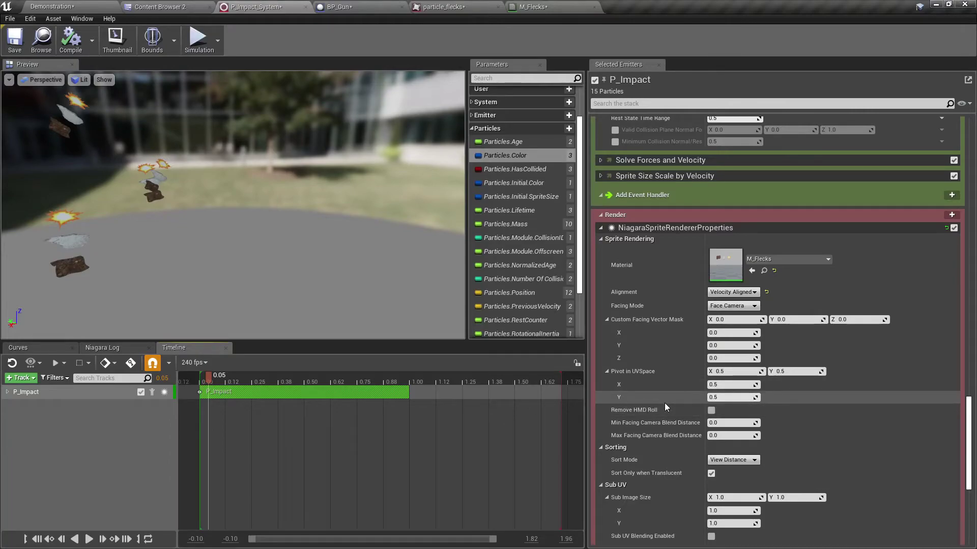
{"action": "scroll", "coordinate": [664, 404], "scroll_direction": "down", "scroll_amount": 1}
{"action": "scroll", "coordinate": [665, 403], "scroll_direction": "down", "scroll_amount": 2}
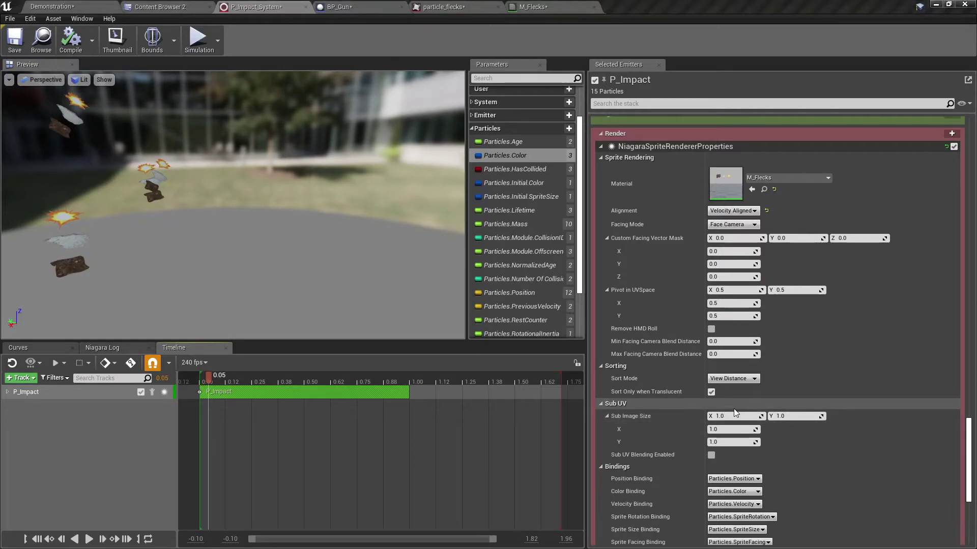
{"action": "key", "text": "alt+Tab"}
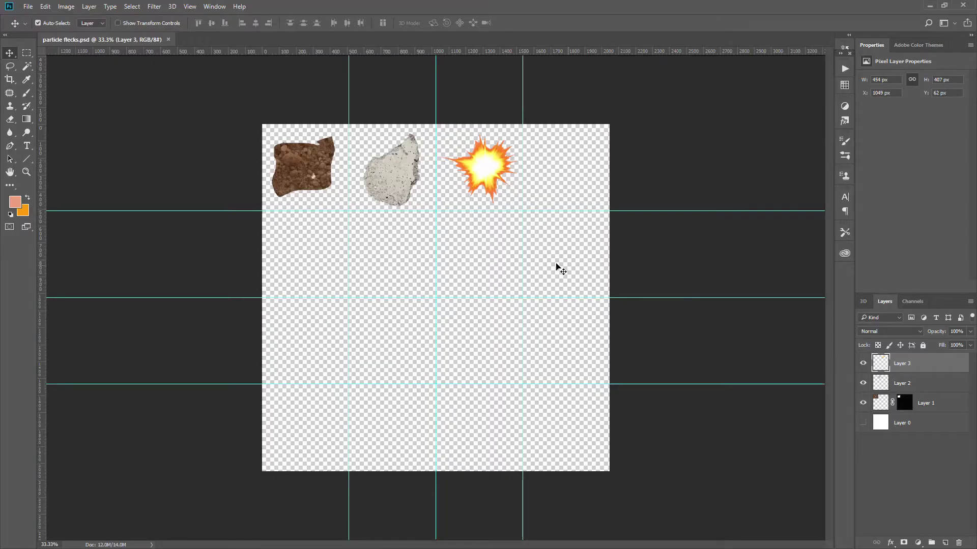
{"action": "left_click", "coordinate": [863, 423]}
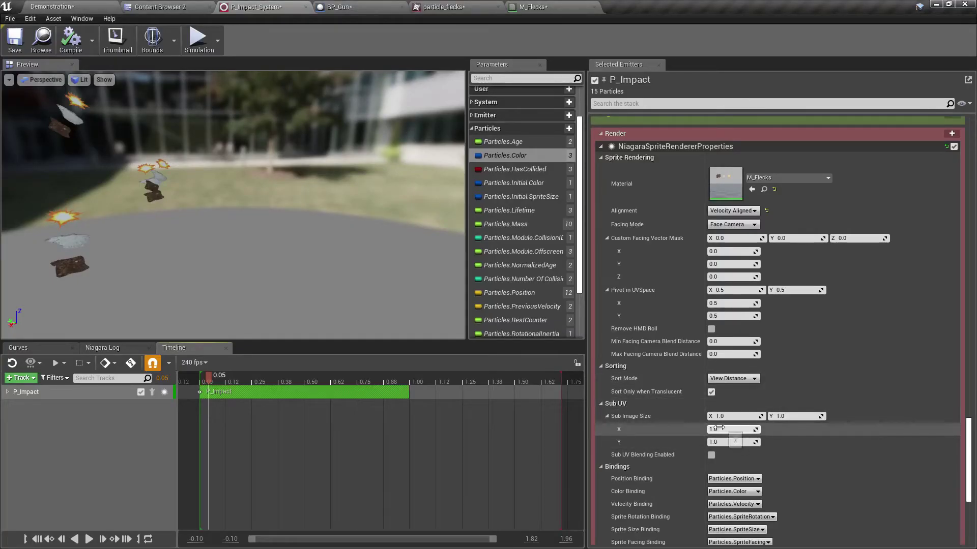
Set Sub UV Sub Image Size to 4 × 4 and orbit the preview to check it
{"action": "type", "text": "4"}
{"action": "key", "text": "Tab"}
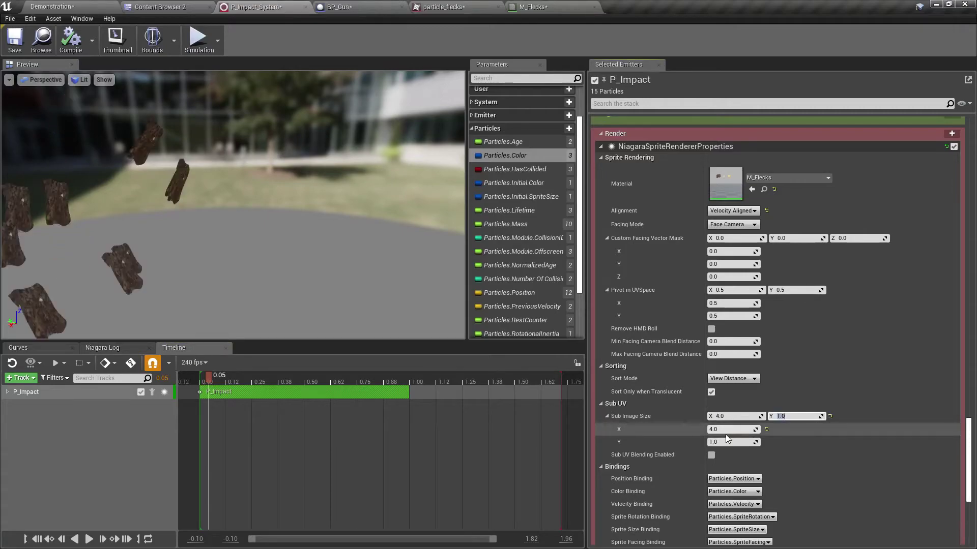
{"action": "type", "text": "4"}
{"action": "key", "text": "Return"}
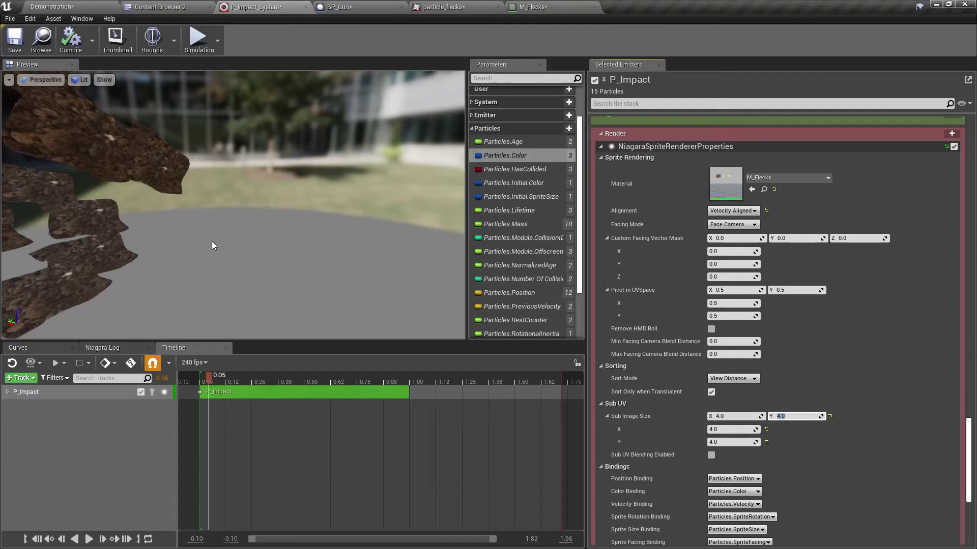
{"action": "left_click_drag", "start_coordinate": [213, 266], "coordinate": [34, 270]}
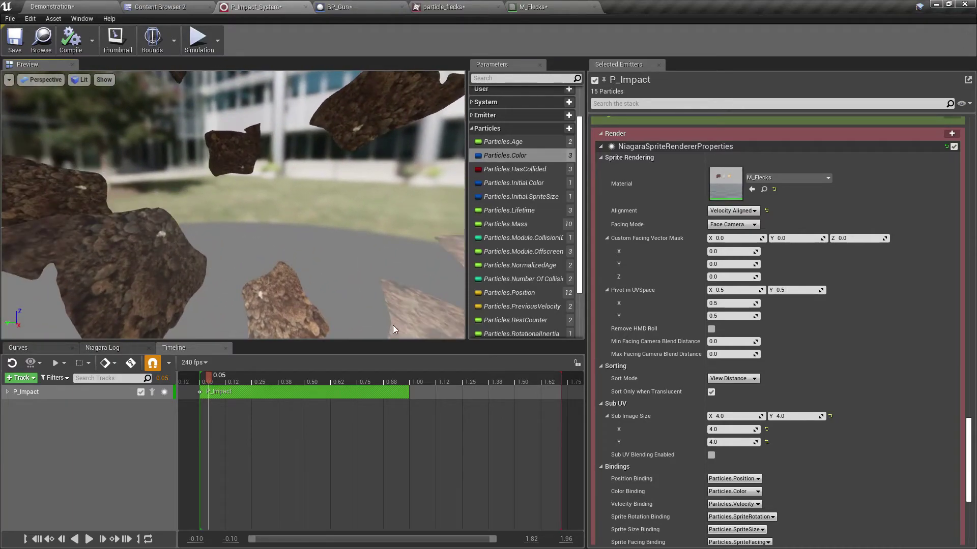
{"action": "key", "text": "alt+Tab"}
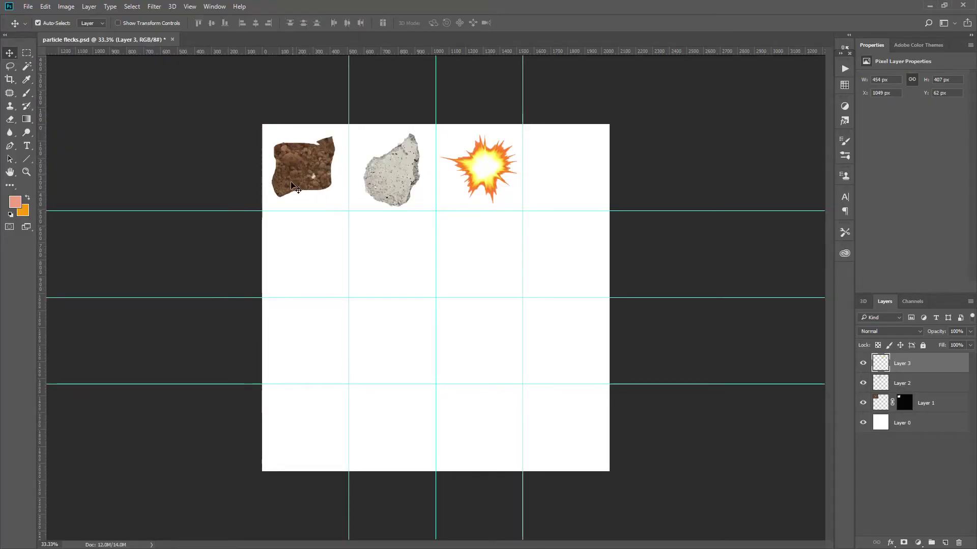
Return to Unreal's P_Impact_System editor, now bursting brown dirt flecks from the 4×4 sheet
{"action": "key", "text": "alt+Tab"}
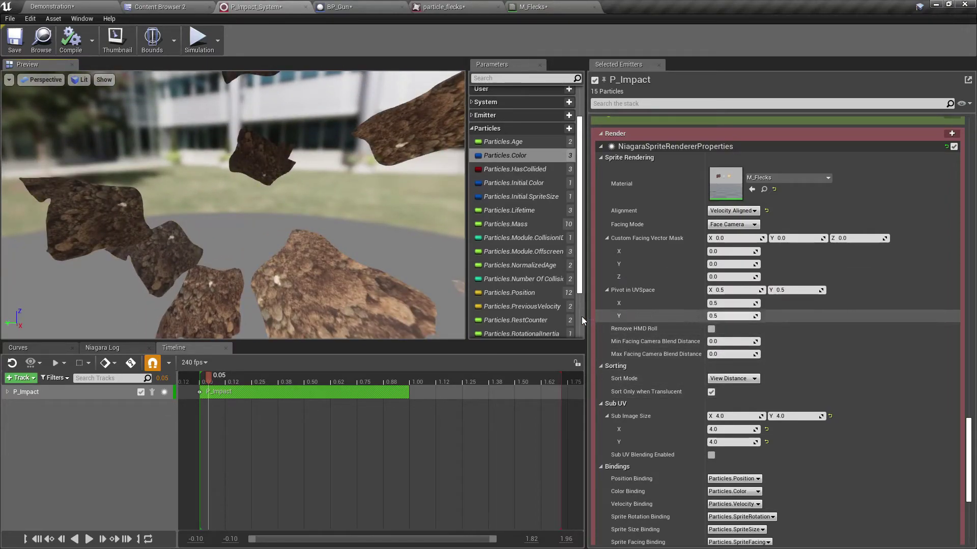
Scroll the emitter stack to locate the Particles section of the Parameters panel
{"action": "scroll", "coordinate": [529, 288], "scroll_direction": "down", "scroll_amount": 3}
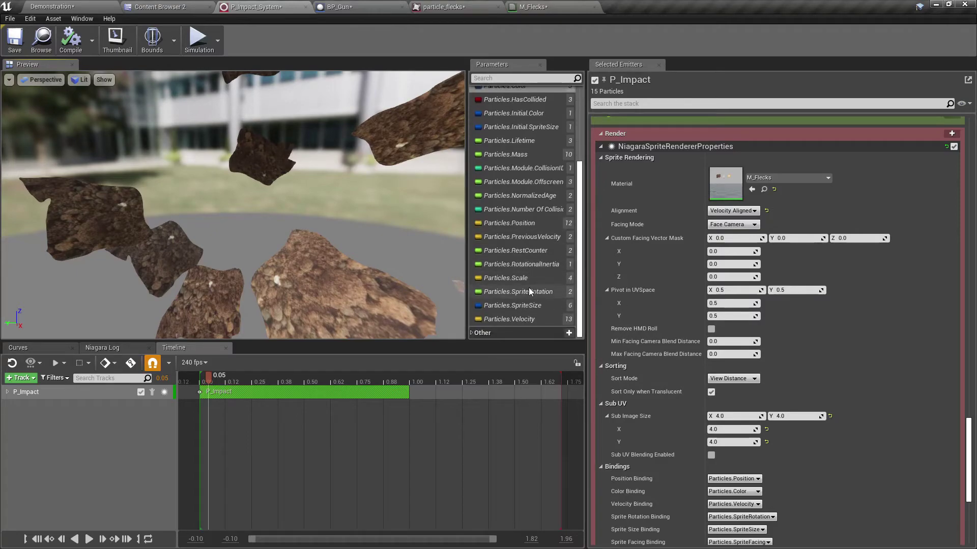
{"action": "scroll", "coordinate": [530, 288], "scroll_direction": "up", "scroll_amount": 2}
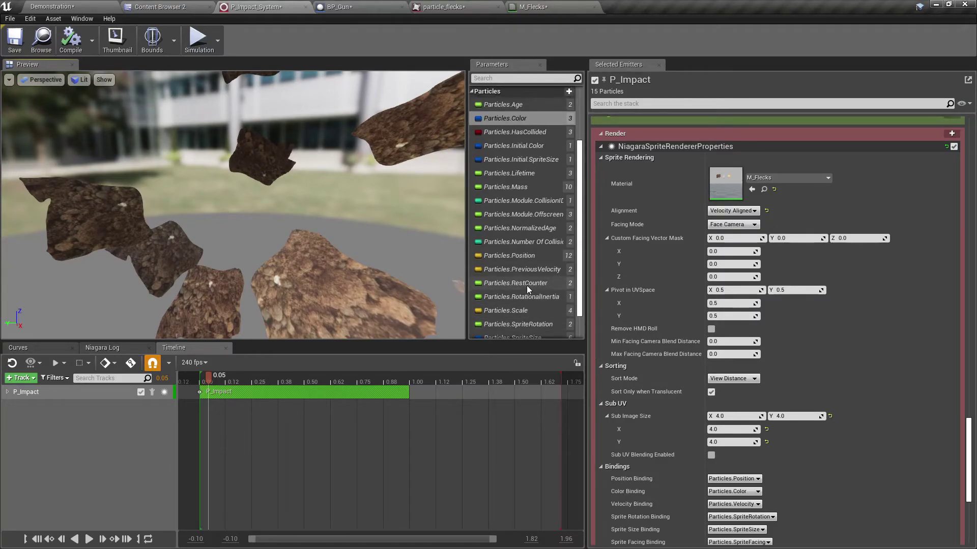
{"action": "scroll", "coordinate": [654, 330], "scroll_direction": "up", "scroll_amount": 1}
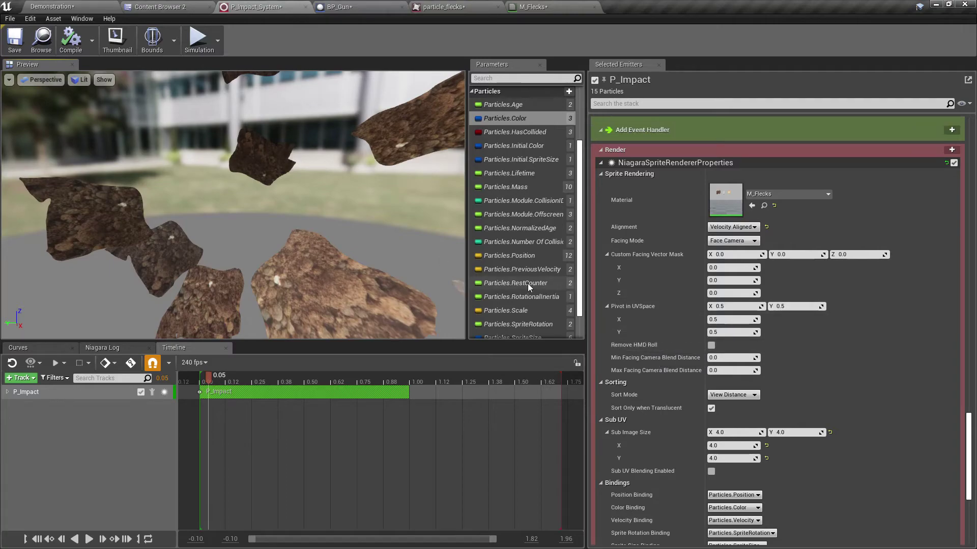
{"action": "scroll", "coordinate": [534, 270], "scroll_direction": "up", "scroll_amount": 3}
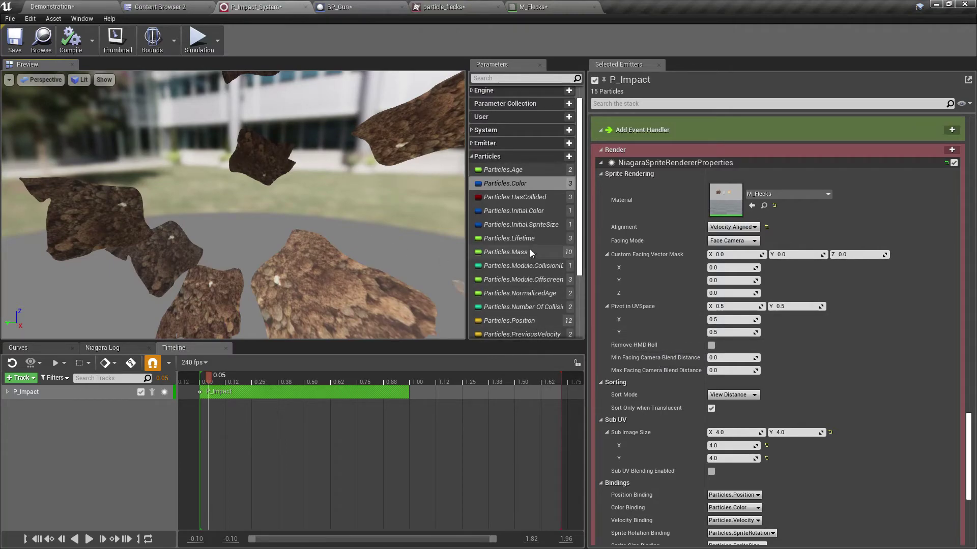
{"action": "scroll", "coordinate": [521, 233], "scroll_direction": "down", "scroll_amount": 3}
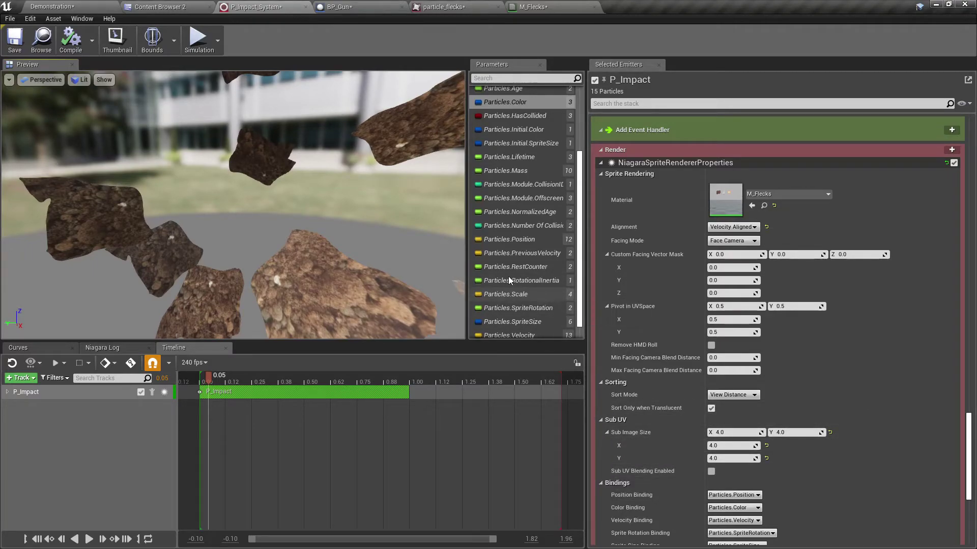
{"action": "scroll", "coordinate": [518, 275], "scroll_direction": "down", "scroll_amount": 1}
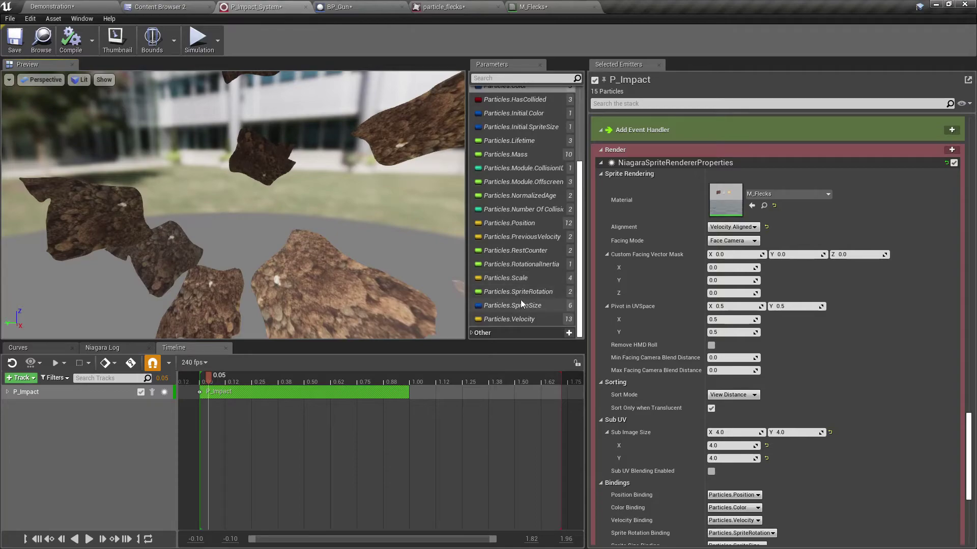
{"action": "scroll", "coordinate": [522, 297], "scroll_direction": "up", "scroll_amount": 3}
{"action": "scroll", "coordinate": [522, 294], "scroll_direction": "up", "scroll_amount": 2}
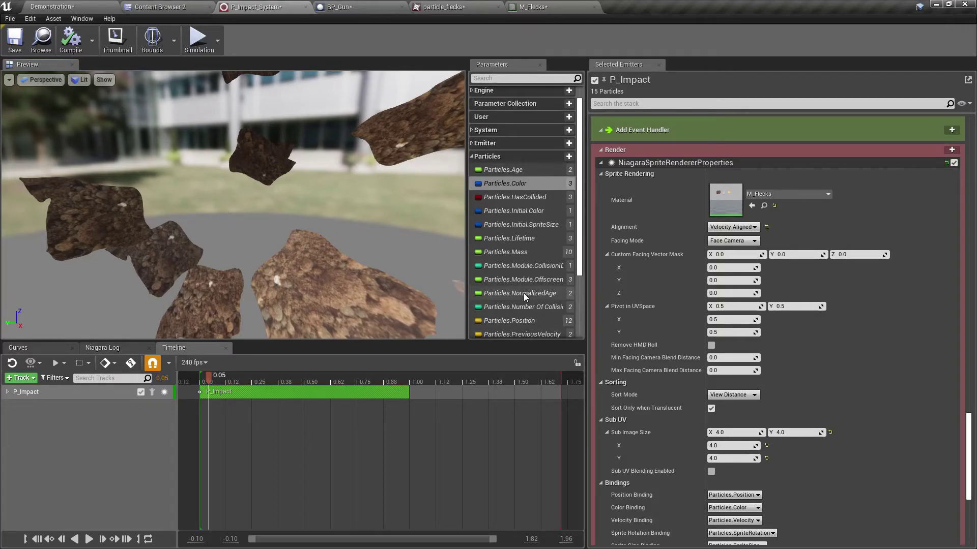
Add a Particles.SubImageIndex parameter with its default name, then scroll back to Particle Spawn
{"action": "left_click", "coordinate": [568, 157]}
{"action": "scroll", "coordinate": [631, 392], "scroll_direction": "down", "scroll_amount": 3}
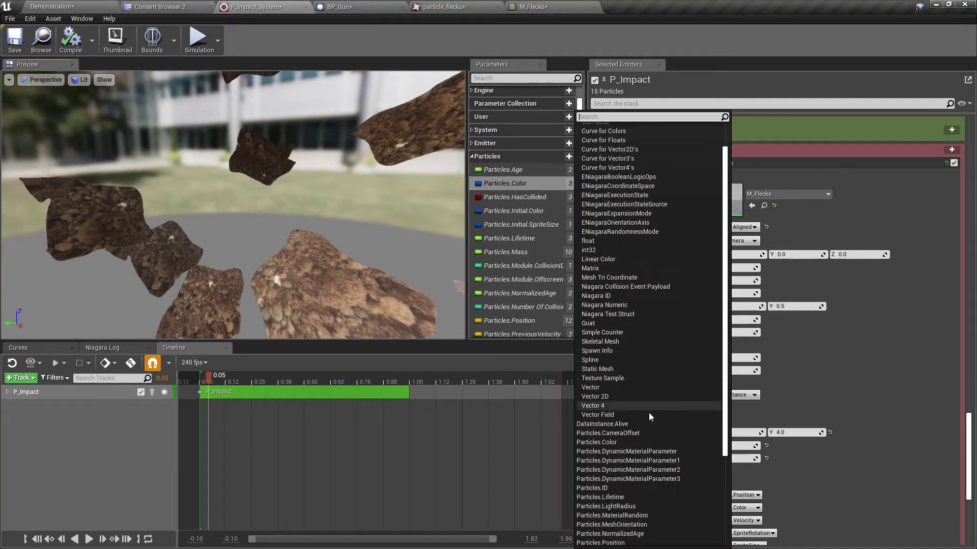
{"action": "scroll", "coordinate": [630, 423], "scroll_direction": "down", "scroll_amount": 5}
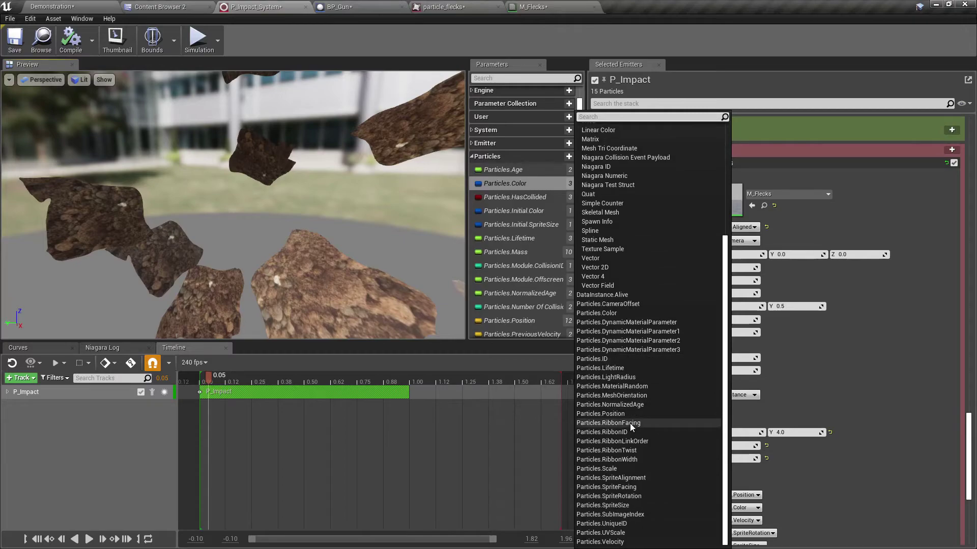
{"action": "left_click", "coordinate": [627, 514]}
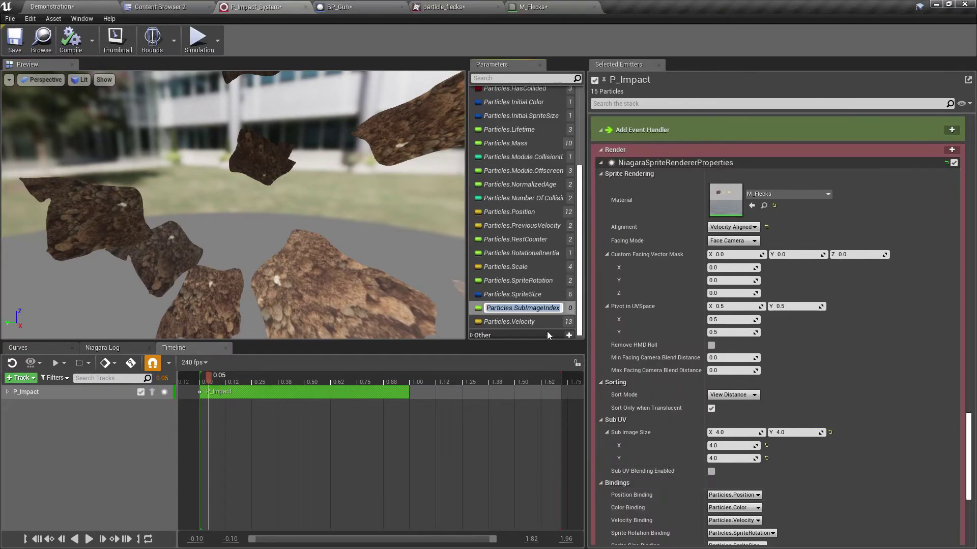
{"action": "key", "text": "Return"}
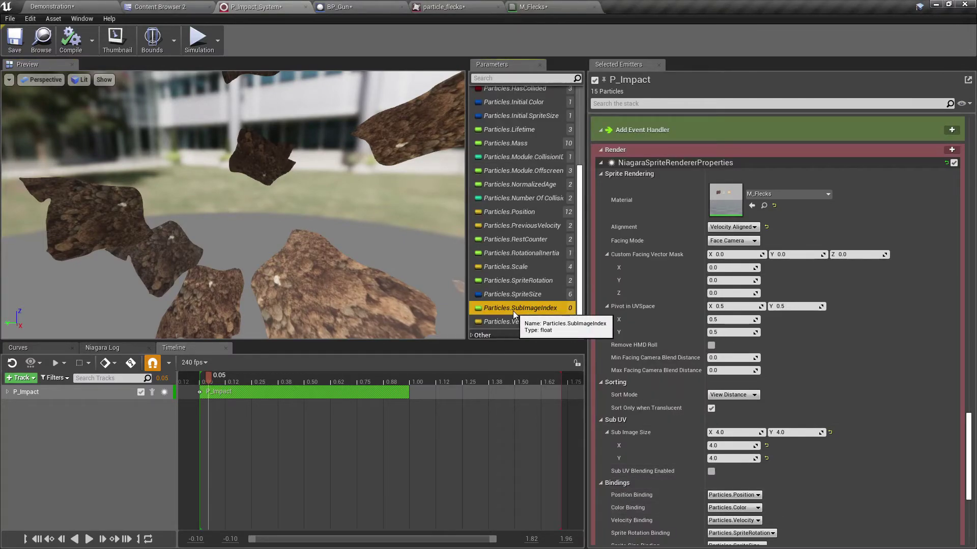
{"action": "scroll", "coordinate": [902, 466], "scroll_direction": "up", "scroll_amount": 5}
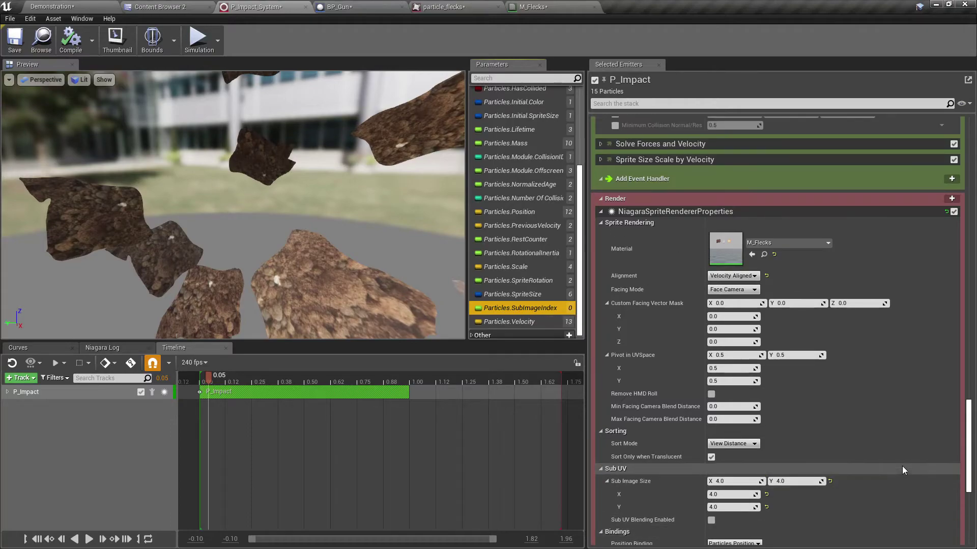
{"action": "scroll", "coordinate": [902, 465], "scroll_direction": "up", "scroll_amount": 10}
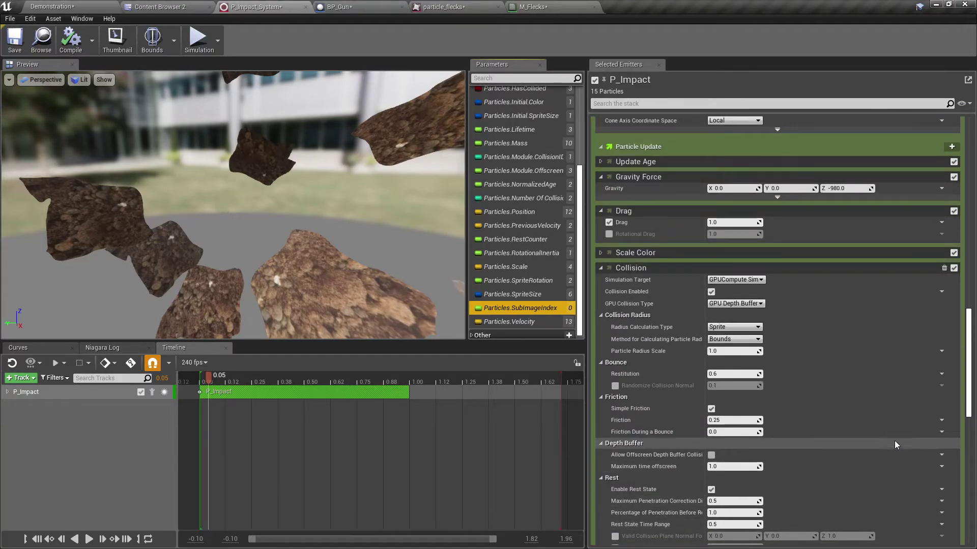
{"action": "scroll", "coordinate": [890, 404], "scroll_direction": "up", "scroll_amount": 9}
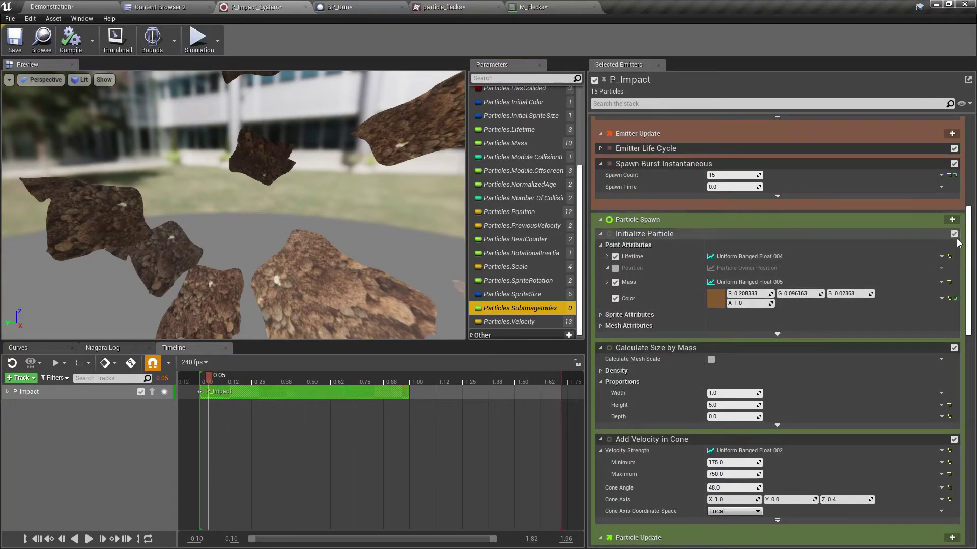
Browse the Sub UV category of the Particle Spawn module list
{"action": "left_click", "coordinate": [951, 219]}
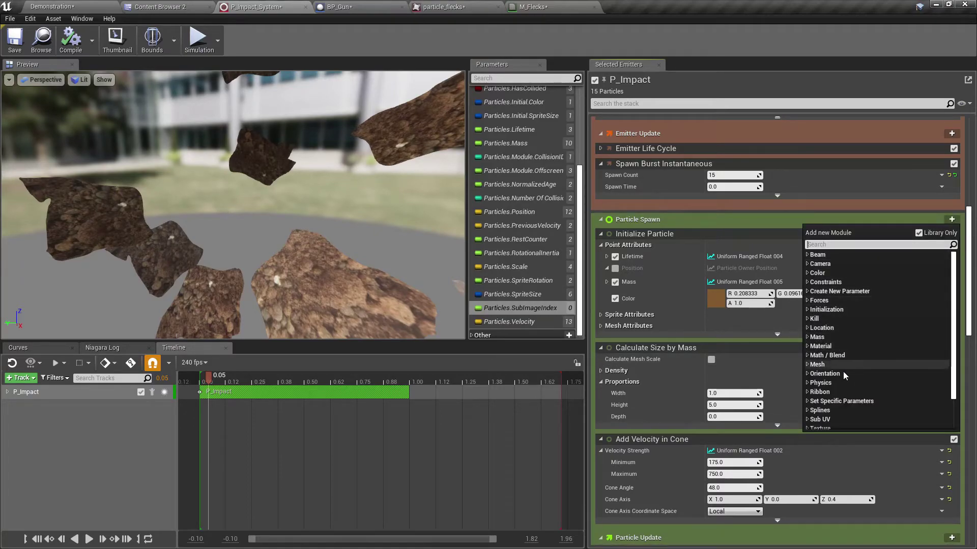
{"action": "scroll", "coordinate": [839, 382], "scroll_direction": "down", "scroll_amount": 2}
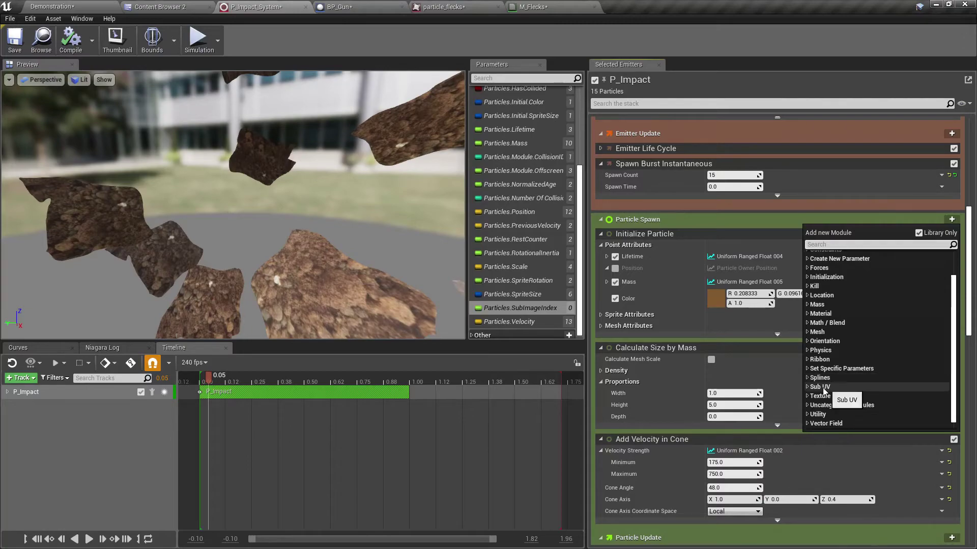
{"action": "left_click", "coordinate": [808, 386]}
{"action": "scroll", "coordinate": [811, 386], "scroll_direction": "down", "scroll_amount": 1}
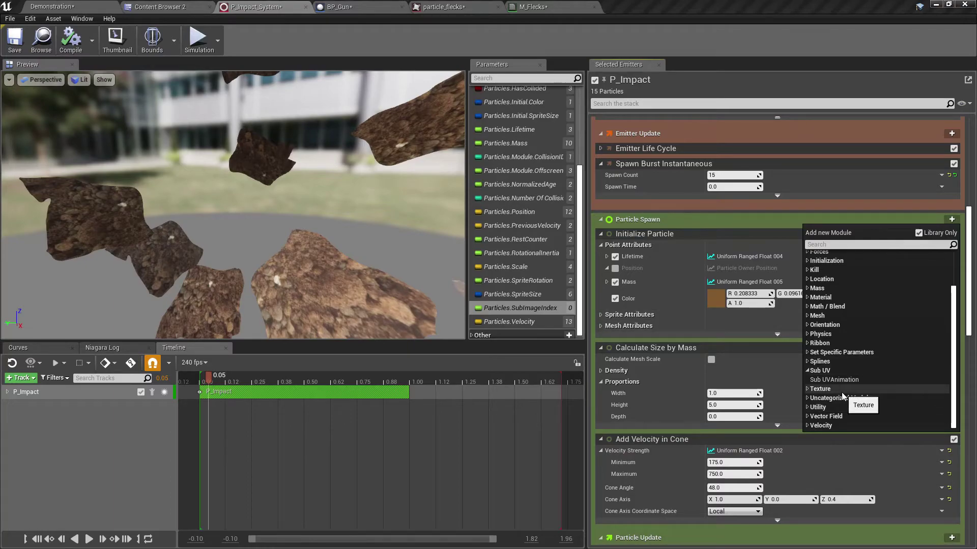
{"action": "scroll", "coordinate": [844, 391], "scroll_direction": "up", "scroll_amount": 3}
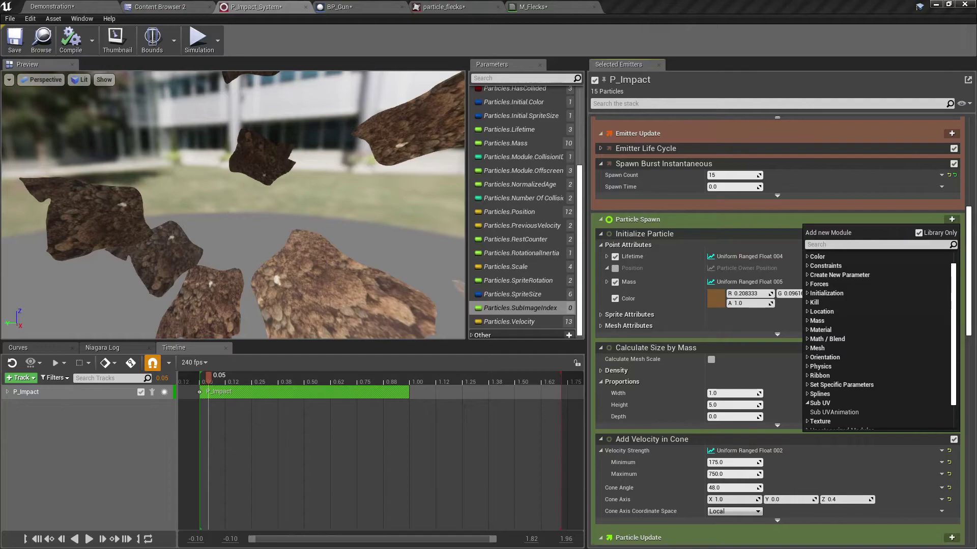
{"action": "scroll", "coordinate": [960, 159], "scroll_direction": "down", "scroll_amount": 2}
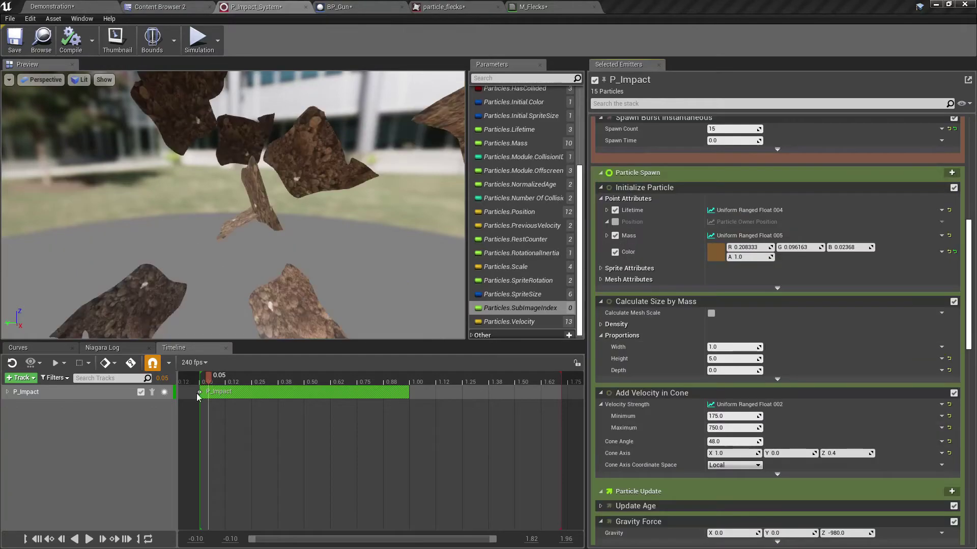
Expand Set Specific Parameters in the Particle Spawn module list
{"action": "left_click", "coordinate": [950, 174]}
{"action": "scroll", "coordinate": [866, 283], "scroll_direction": "up", "scroll_amount": 1}
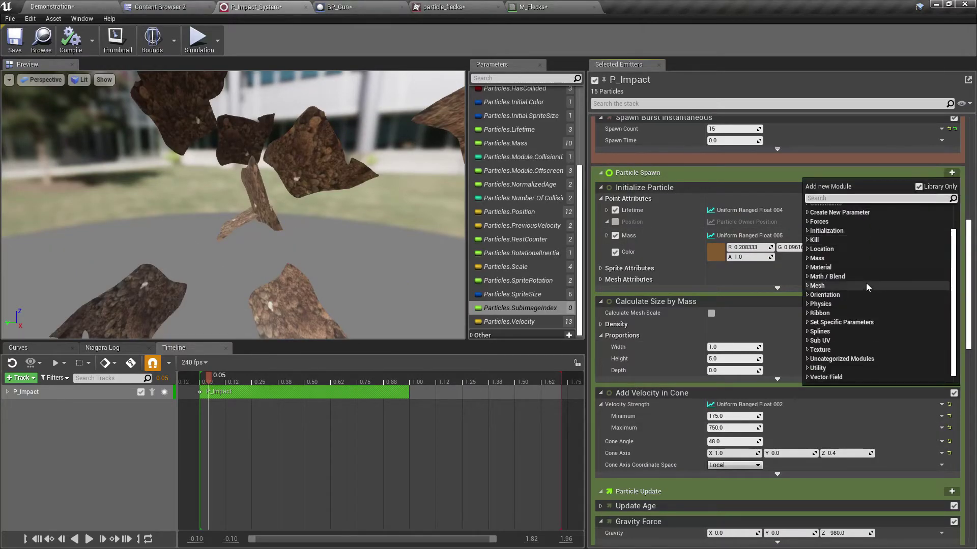
{"action": "left_click", "coordinate": [817, 326]}
{"action": "scroll", "coordinate": [834, 330], "scroll_direction": "down", "scroll_amount": 4}
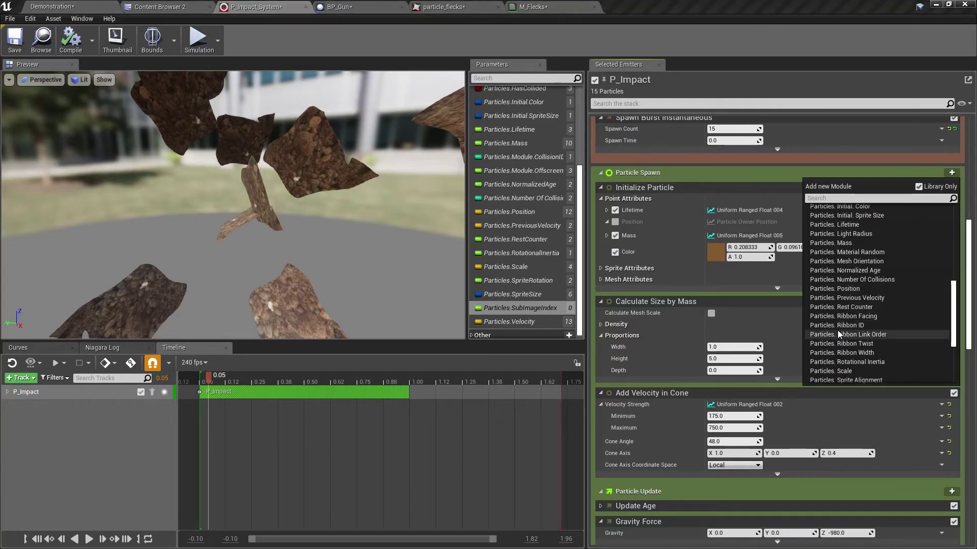
{"action": "scroll", "coordinate": [838, 331], "scroll_direction": "down", "scroll_amount": 4}
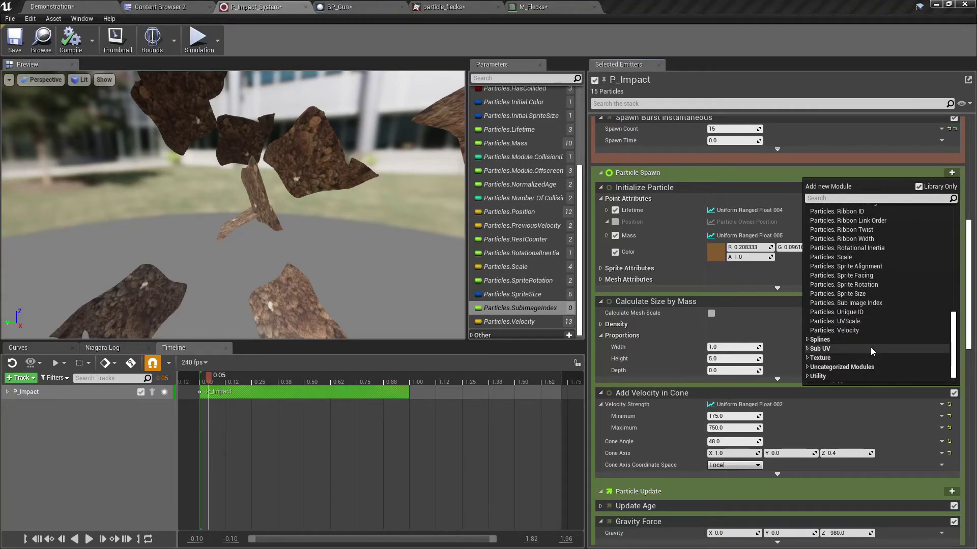
Add a Set Variables module for Particles.SubImageIndex and set it to 1
{"action": "left_click", "coordinate": [864, 303]}
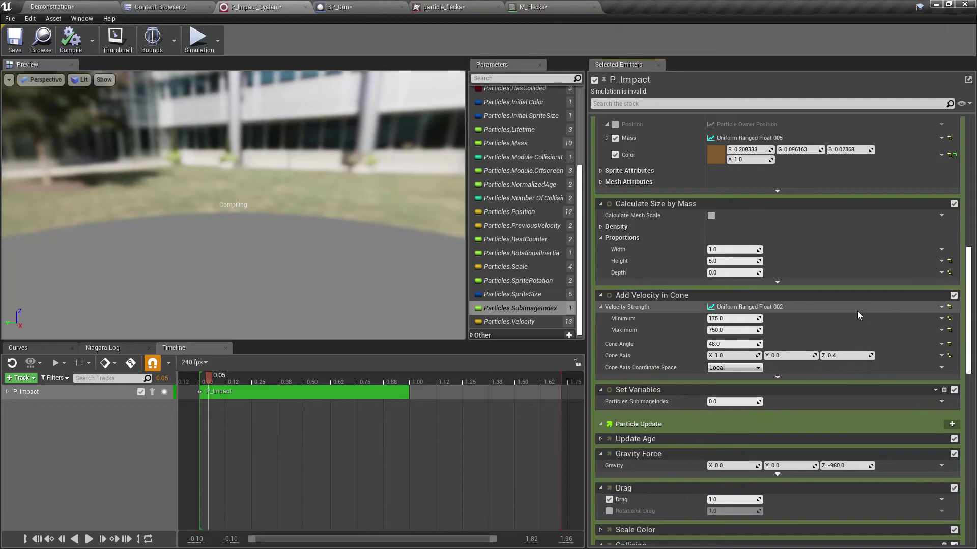
{"action": "scroll", "coordinate": [856, 313], "scroll_direction": "down", "scroll_amount": 3}
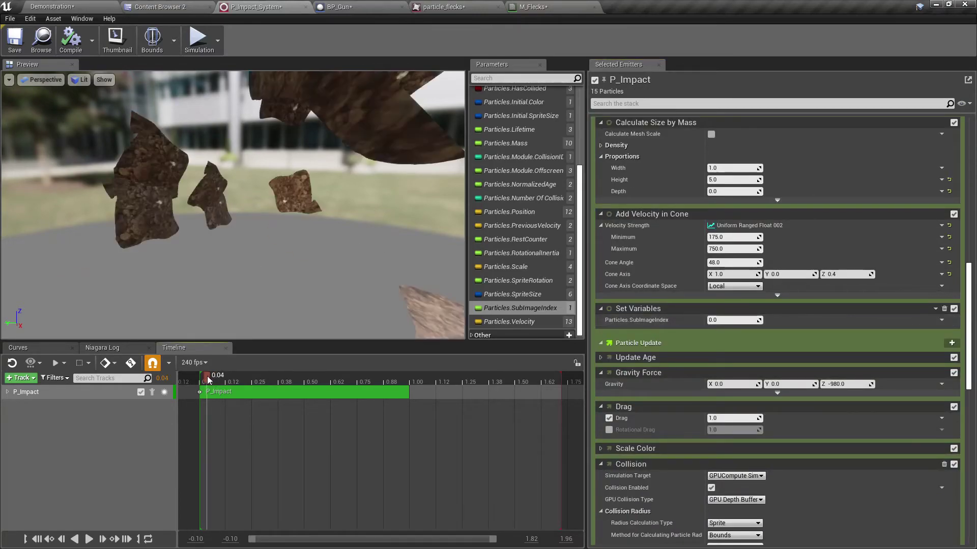
{"action": "left_click", "coordinate": [717, 321]}
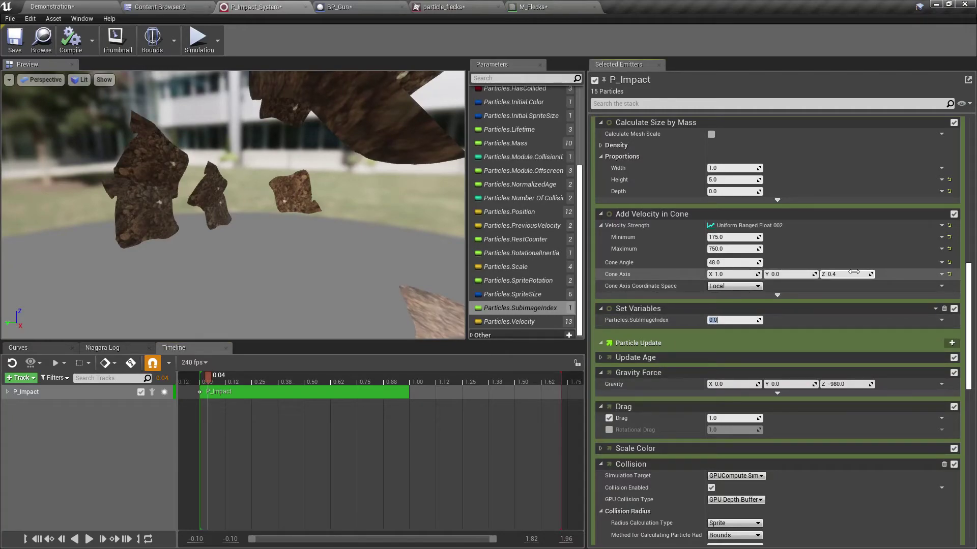
{"action": "type", "text": "1"}
{"action": "key", "text": "Return"}
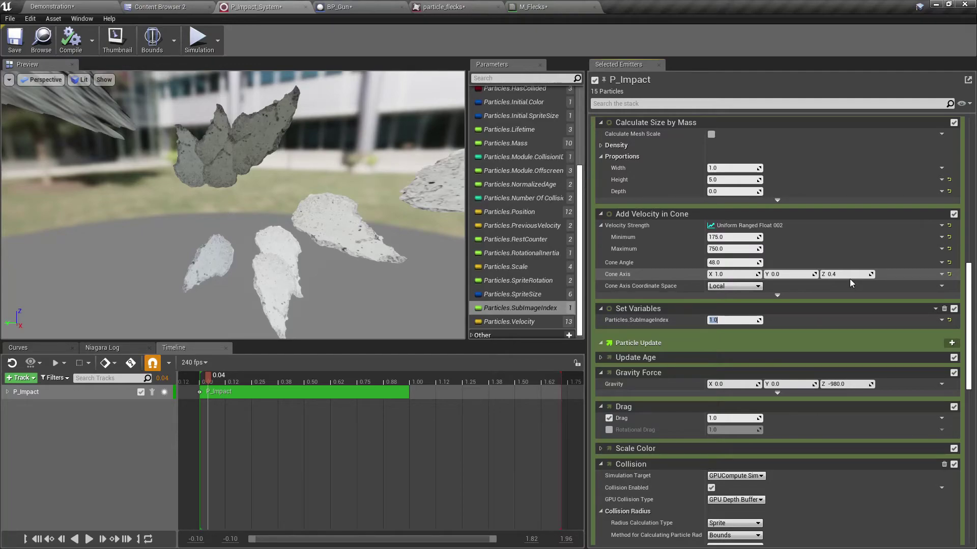
Change SubImageIndex to 2 and orbit the preview to inspect the orange burst
{"action": "type", "text": "2"}
{"action": "key", "text": "Return"}
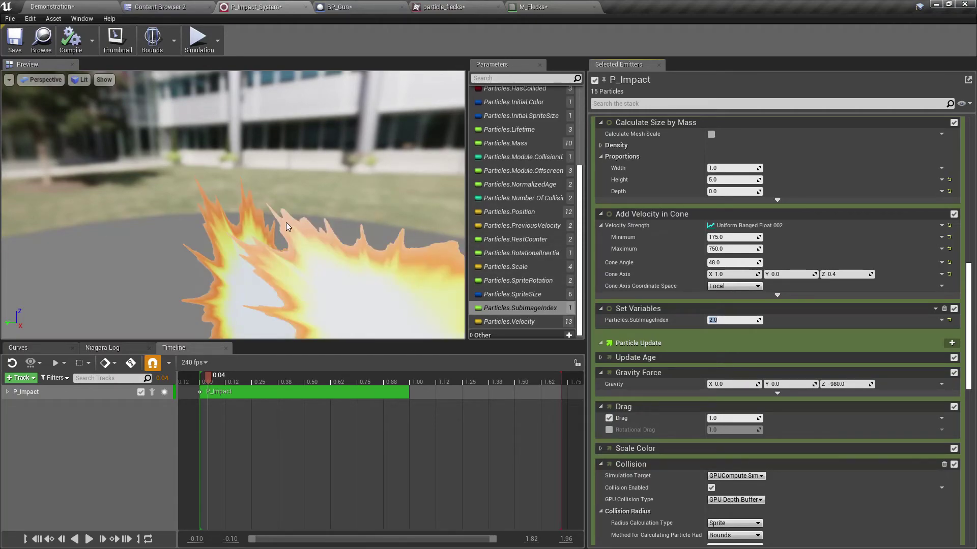
{"action": "mouse_move", "coordinate": [272, 216]}
{"action": "left_mouse_down"}
{"action": "mouse_move", "coordinate": [273, 239]}
{"action": "mouse_move", "coordinate": [273, 196]}
{"action": "mouse_move", "coordinate": [255, 198]}
{"action": "mouse_move", "coordinate": [245, 238]}
{"action": "mouse_move", "coordinate": [244, 218]}
{"action": "mouse_move", "coordinate": [226, 215]}
{"action": "mouse_move", "coordinate": [225, 224]}
{"action": "mouse_move", "coordinate": [223, 199]}
{"action": "mouse_move", "coordinate": [260, 214]}
{"action": "left_mouse_up"}
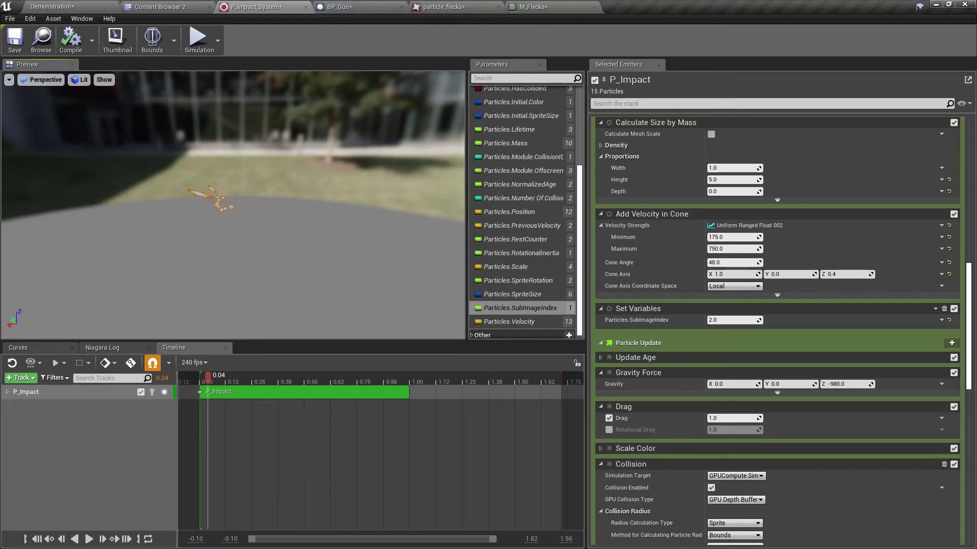
{"action": "left_click_drag", "start_coordinate": [263, 209], "coordinate": [340, 198]}
Reset SubImageIndex to 0 and scrub the preview to about 0.25 seconds
{"action": "left_click", "coordinate": [734, 321]}
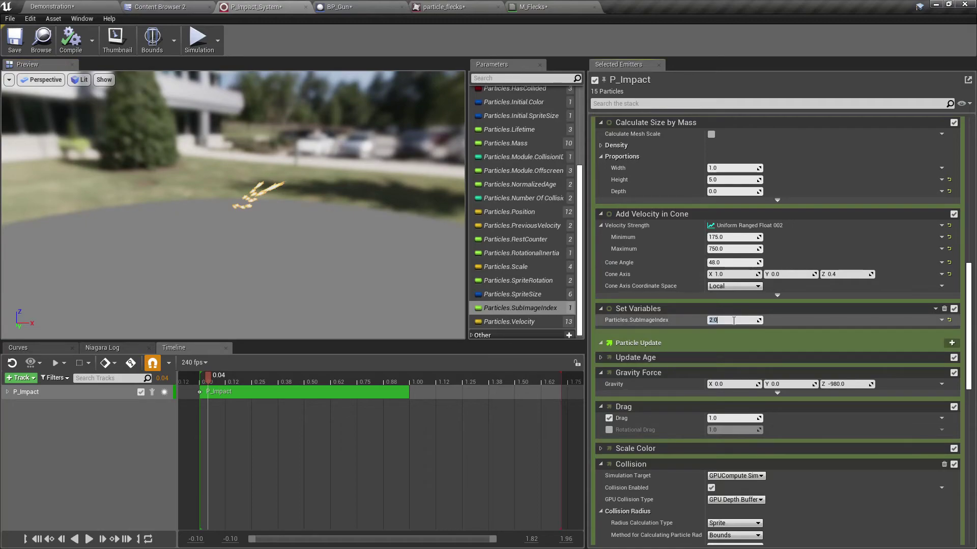
{"action": "type", "text": "0"}
{"action": "key", "text": "Return"}
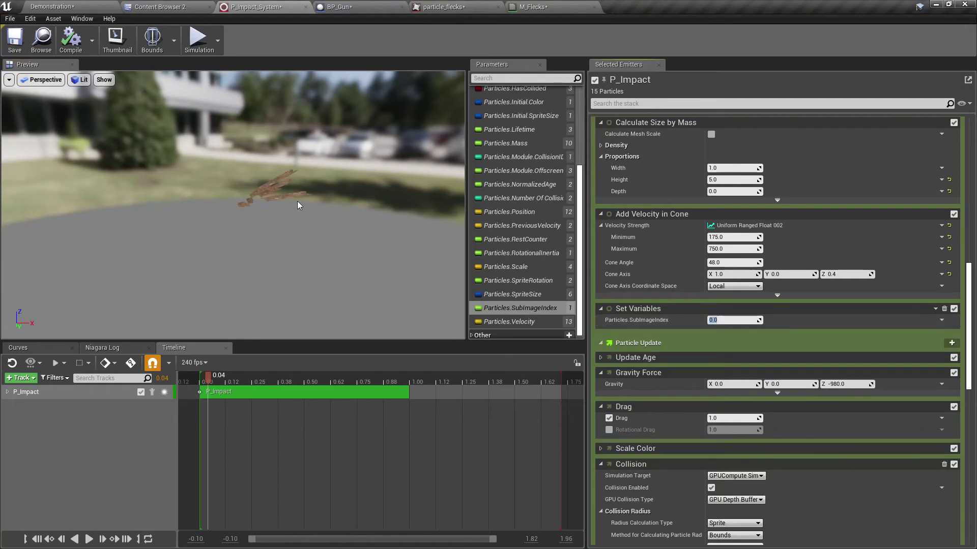
{"action": "left_click_drag", "start_coordinate": [254, 204], "coordinate": [270, 197]}
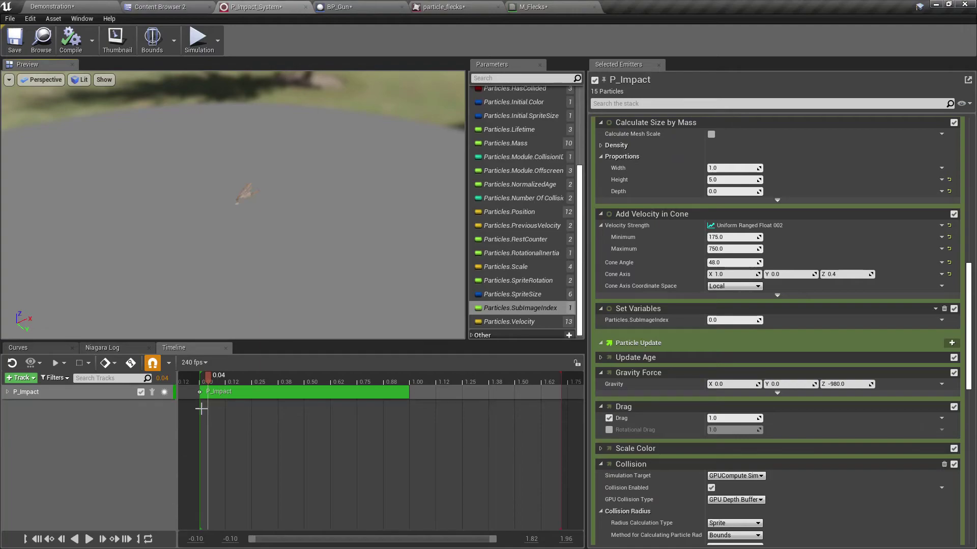
{"action": "left_click_drag", "start_coordinate": [211, 381], "coordinate": [257, 380]}
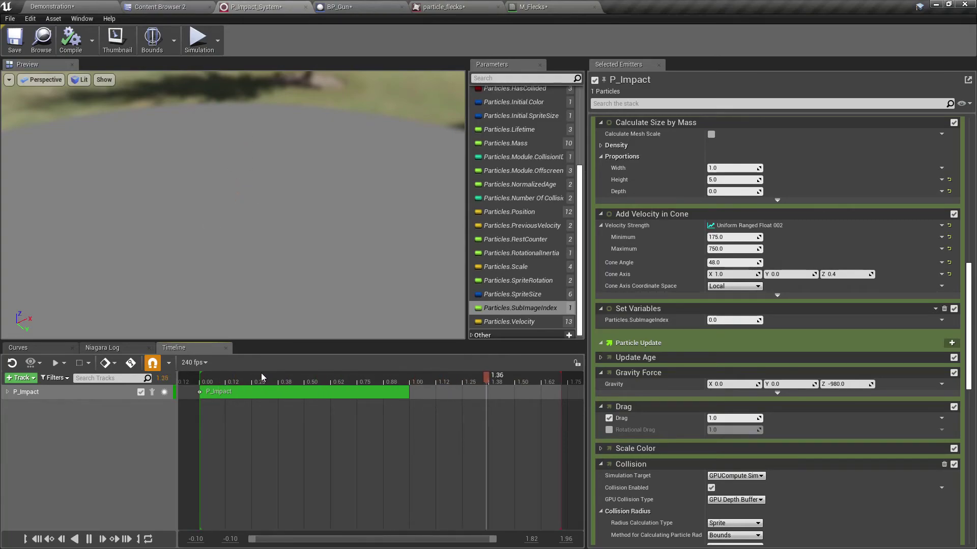
{"action": "left_click_drag", "start_coordinate": [319, 309], "coordinate": [319, 309]}
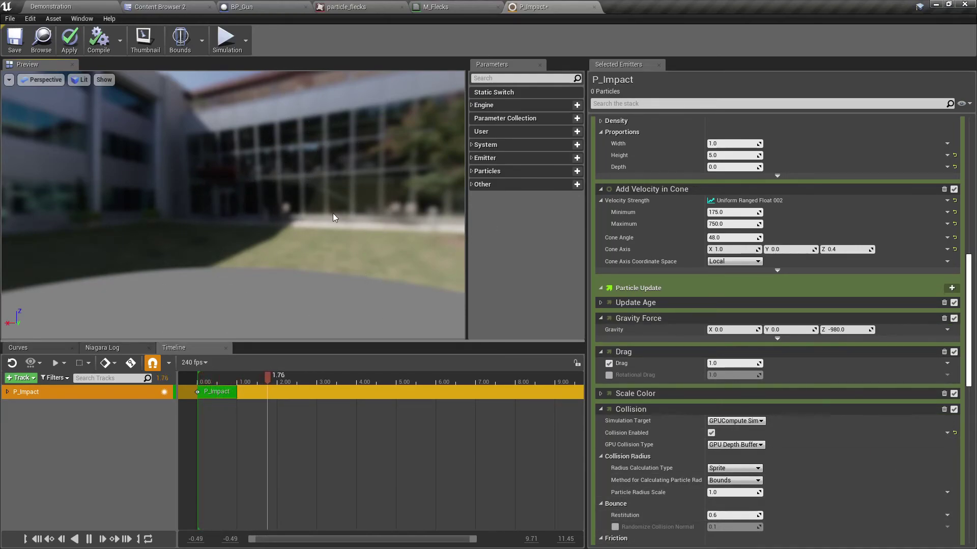
Orbit and move the Demonstration level camera toward the container yard
{"action": "left_click_drag", "start_coordinate": [333, 213], "coordinate": [292, 202]}
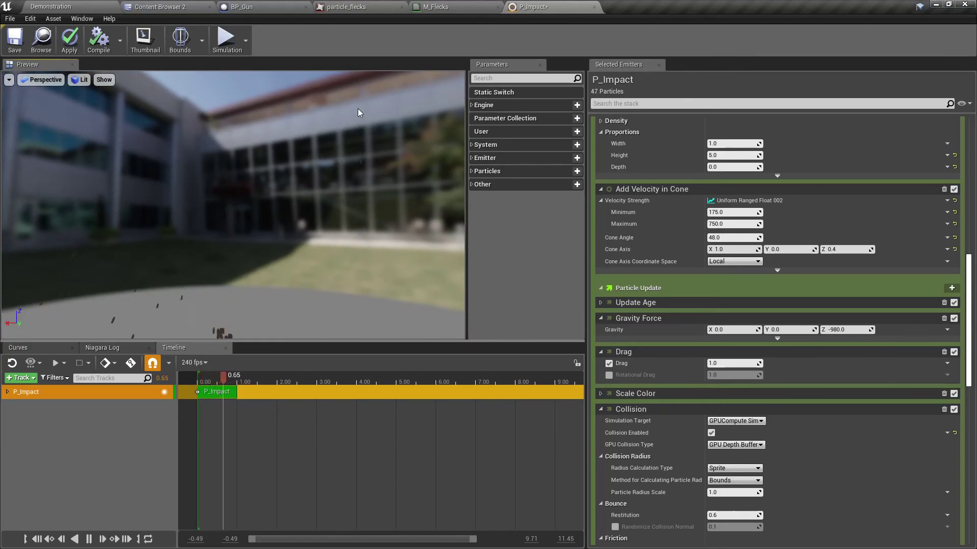
{"action": "scroll", "coordinate": [786, 301], "scroll_direction": "up", "scroll_amount": 3}
{"action": "scroll", "coordinate": [785, 302], "scroll_direction": "up", "scroll_amount": 8}
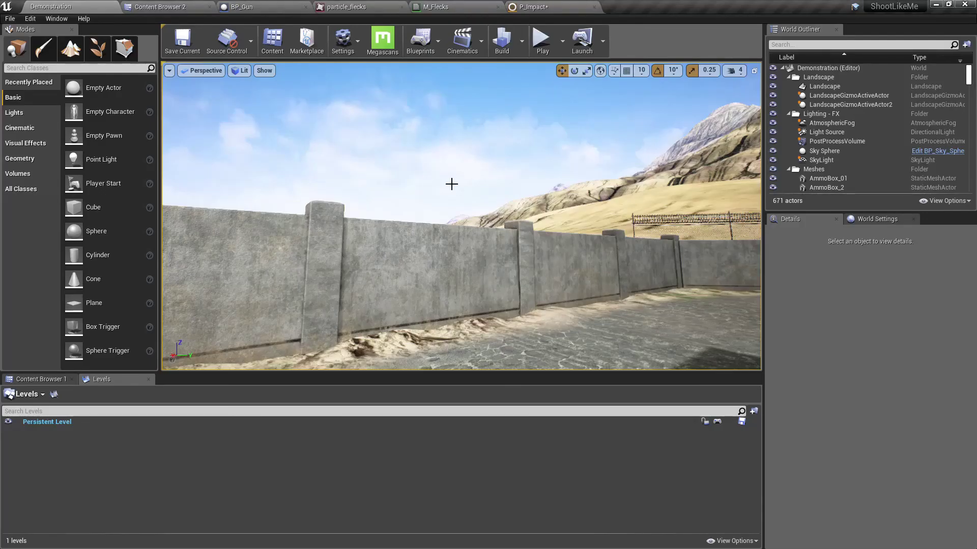
{"action": "mouse_move", "coordinate": [429, 214]}
{"action": "right_mouse_down"}
{"action": "mouse_move", "coordinate": [437, 224]}
{"action": "mouse_move", "coordinate": [428, 213]}
{"action": "right_mouse_up"}
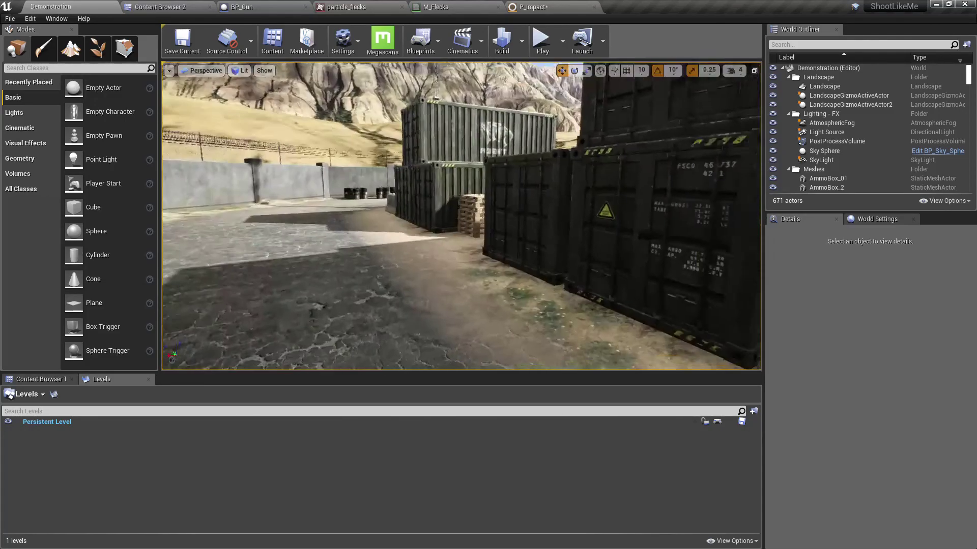
{"action": "right_click_drag", "start_coordinate": [170, 279], "coordinate": [171, 279]}
{"action": "left_click_drag", "start_coordinate": [411, 321], "coordinate": [411, 321]}
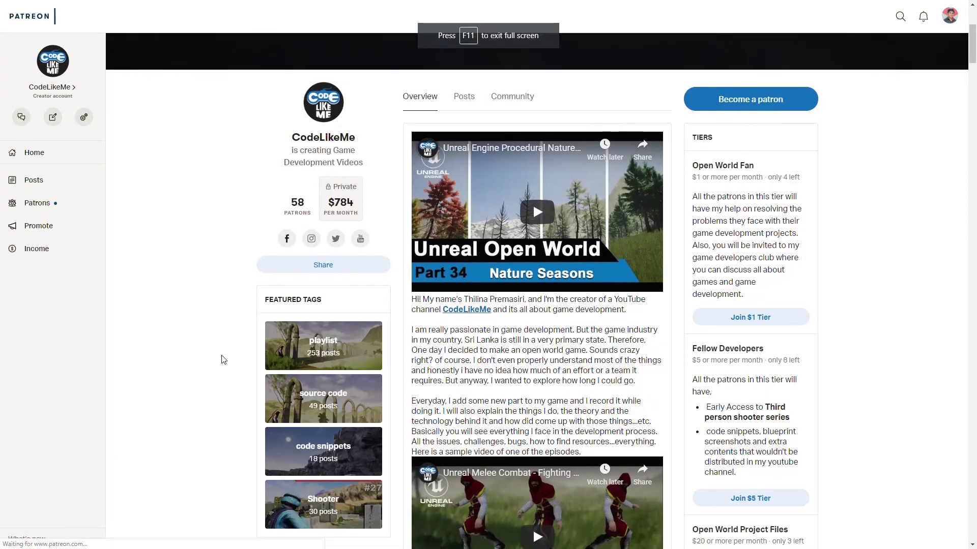
Scroll the Patreon creator feed down to the Third Person Shooter #26 Niagara bullet impact post
{"action": "scroll", "coordinate": [275, 370], "scroll_direction": "down", "scroll_amount": 10}
{"action": "scroll", "coordinate": [283, 371], "scroll_direction": "up", "scroll_amount": 3}
{"action": "scroll", "coordinate": [283, 371], "scroll_direction": "down", "scroll_amount": 10}
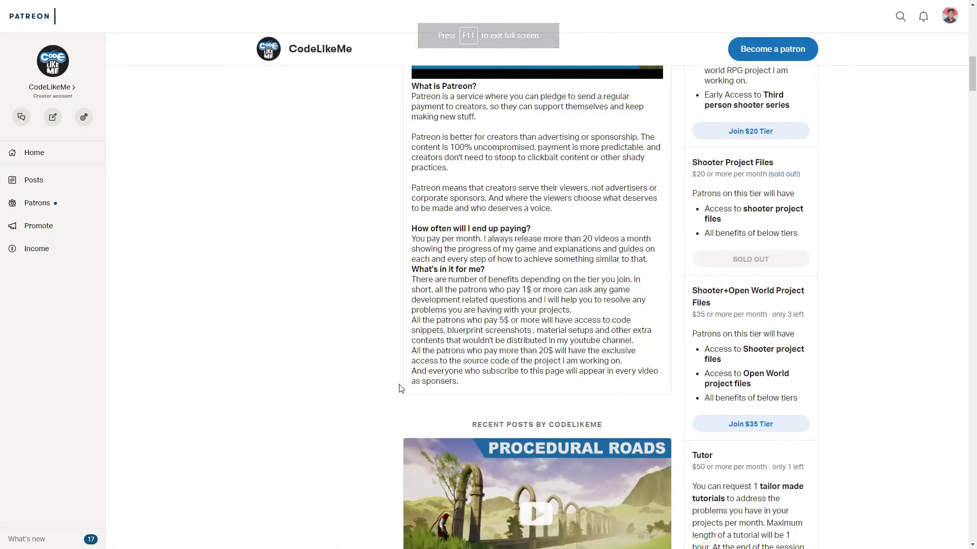
{"action": "scroll", "coordinate": [458, 396], "scroll_direction": "down", "scroll_amount": 10}
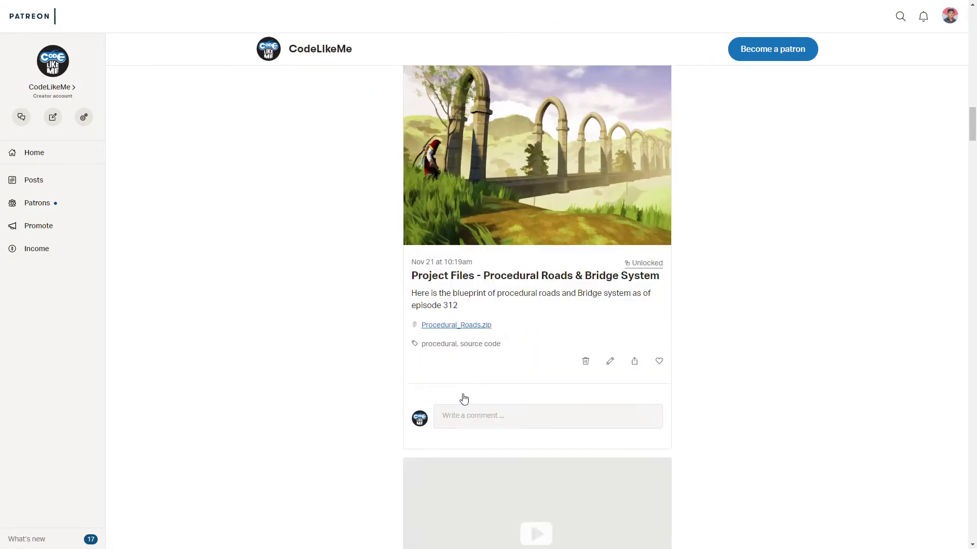
{"action": "scroll", "coordinate": [473, 394], "scroll_direction": "down", "scroll_amount": 7}
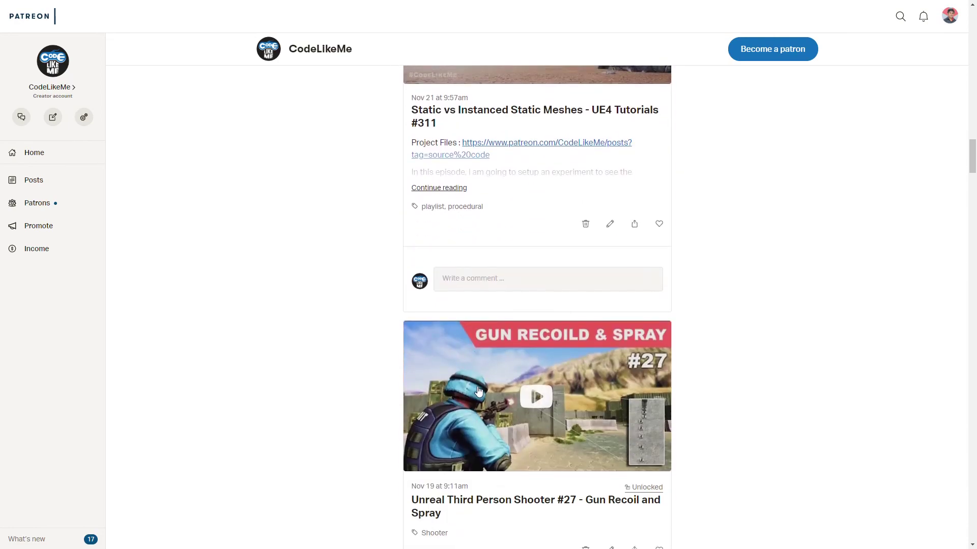
{"action": "scroll", "coordinate": [481, 390], "scroll_direction": "down", "scroll_amount": 8}
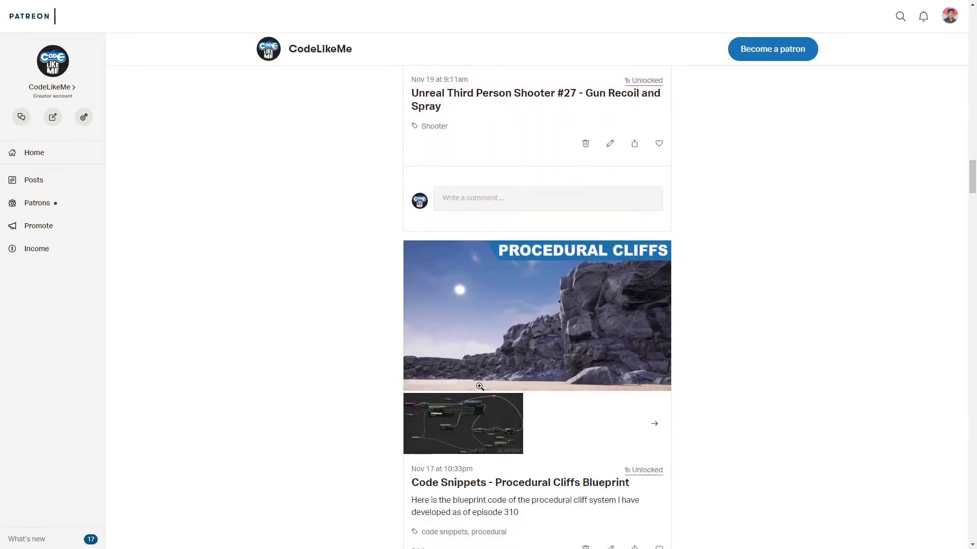
{"action": "scroll", "coordinate": [479, 387], "scroll_direction": "down", "scroll_amount": 8}
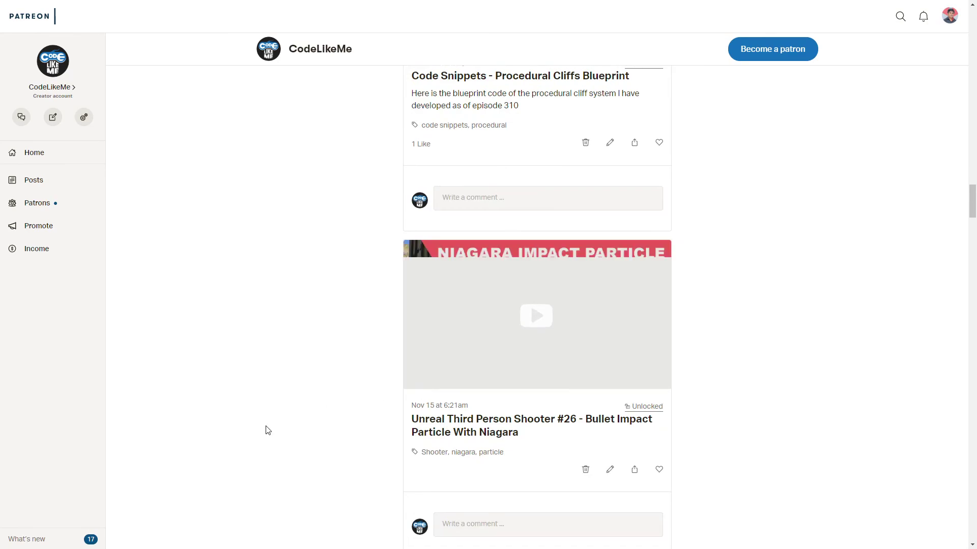